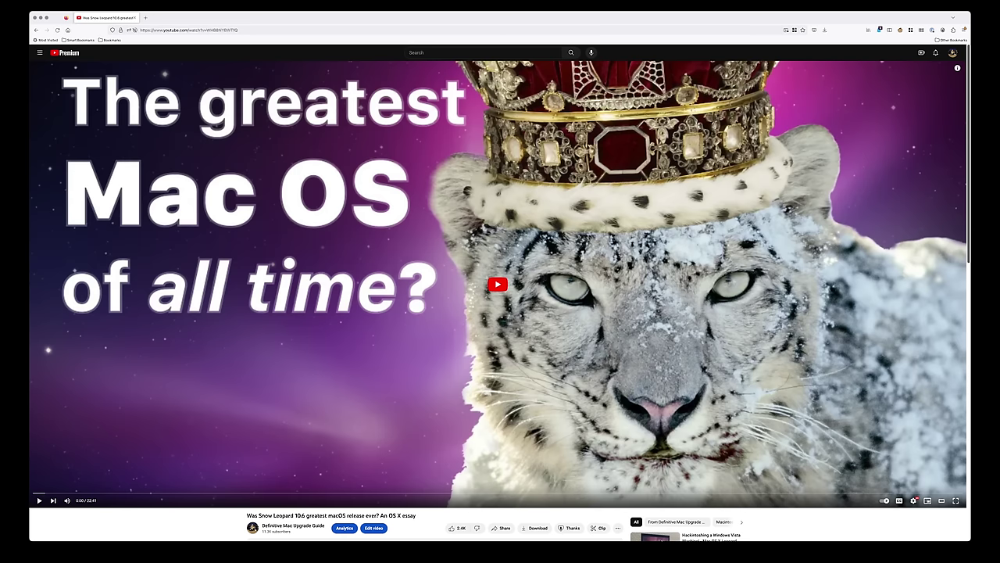
Play the paused YouTube video asking if Snow Leopard is the greatest Mac OS
{"action": "key", "text": "space"}
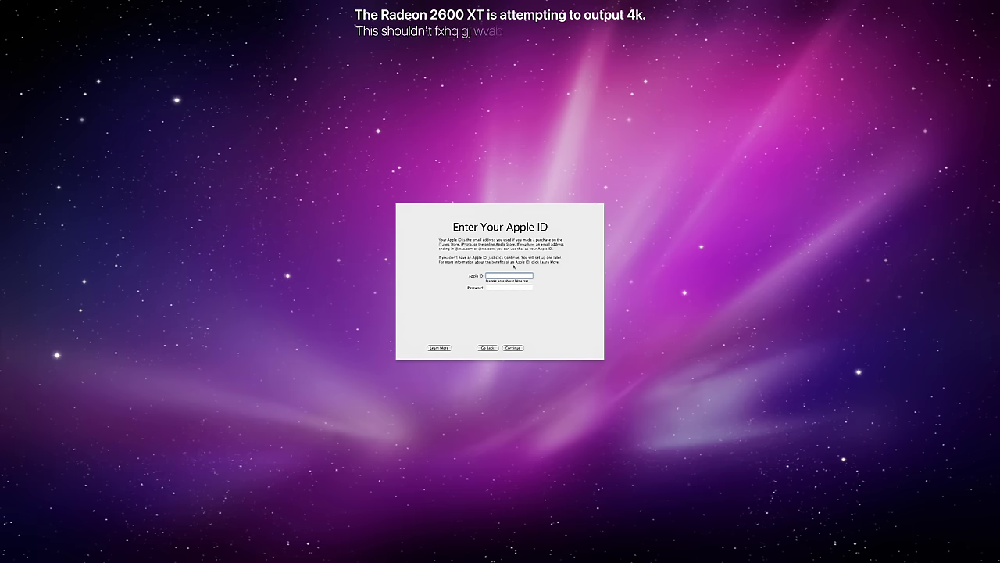
Skip the Apple ID and Registration Information screens, accepting the missing-information warning
{"action": "left_click", "coordinate": [512, 348]}
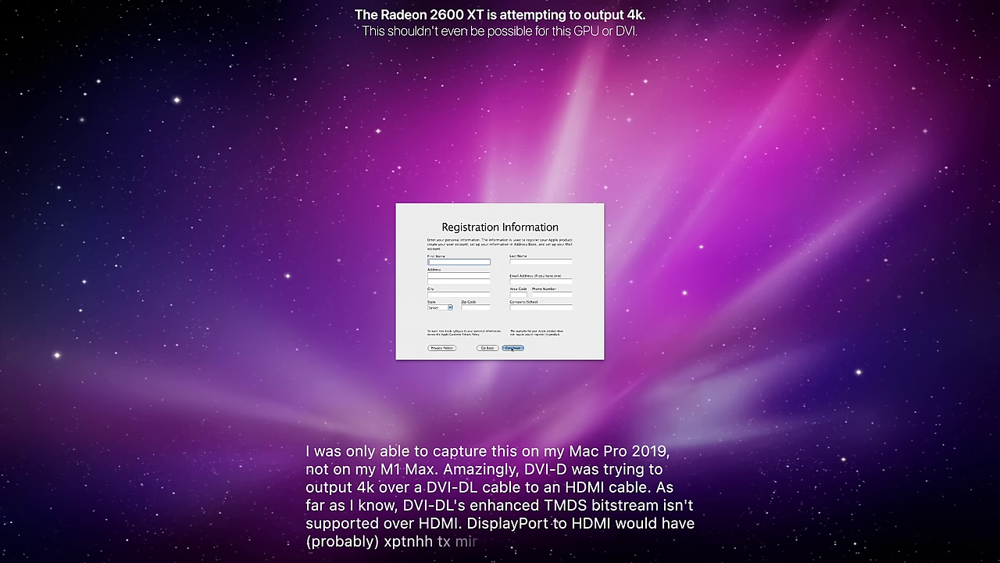
{"action": "left_click", "coordinate": [513, 347]}
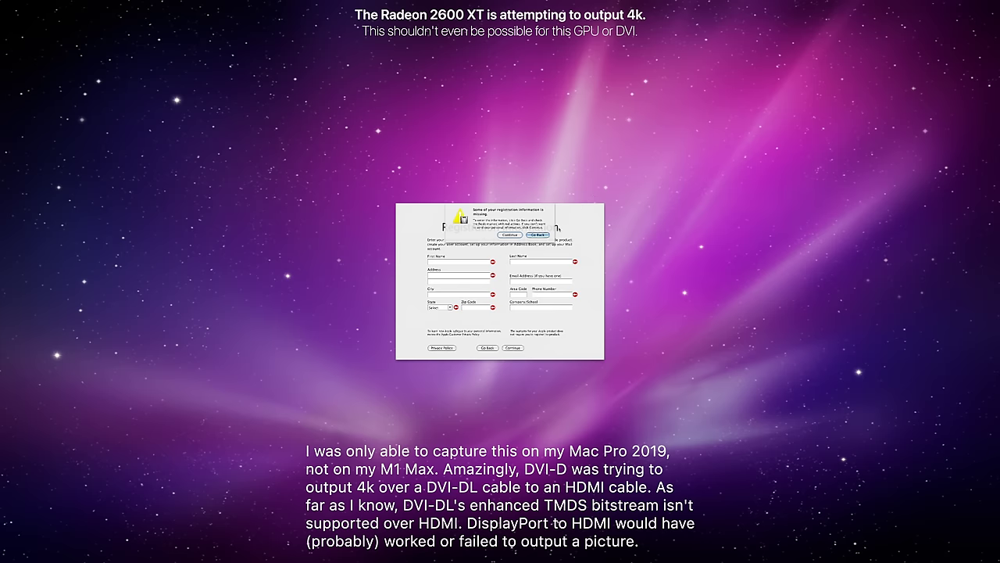
{"action": "left_click", "coordinate": [511, 235]}
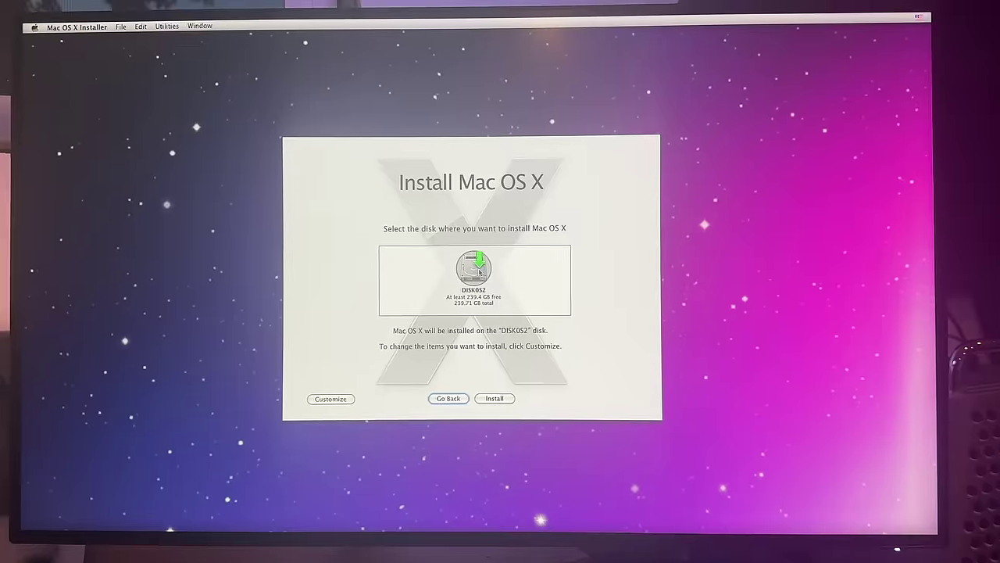
Start installing onto DISK0S2, dismiss the Keyboard Setup Assistant, and show all preference panes
{"action": "left_click", "coordinate": [506, 411]}
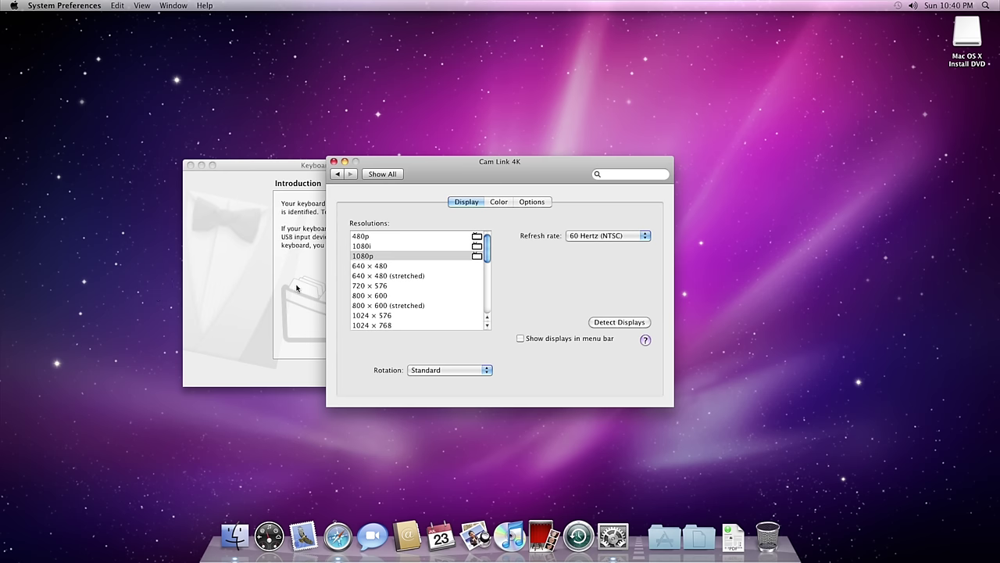
{"action": "left_click", "coordinate": [297, 289]}
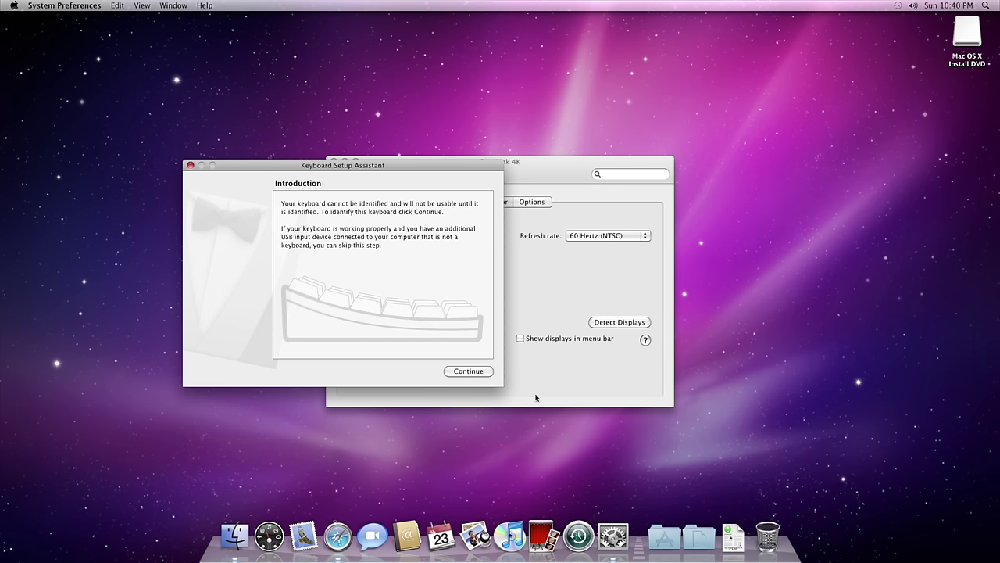
{"action": "left_click", "coordinate": [466, 370]}
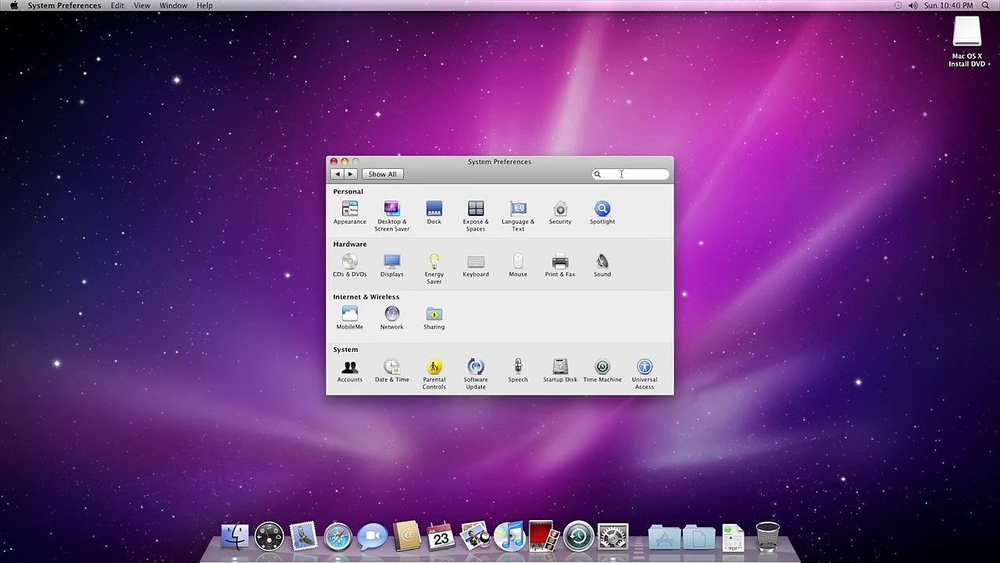
{"action": "left_click", "coordinate": [625, 173]}
Open Network via the 'networ' search, inspect FireWire, and cancel adding a new service
{"action": "type", "text": "networ"}
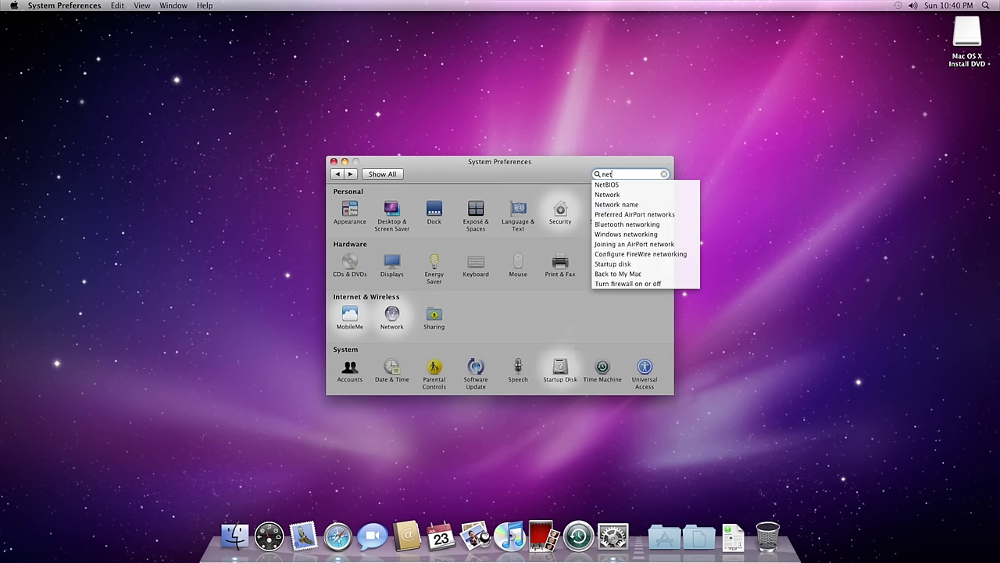
{"action": "left_click", "coordinate": [610, 185]}
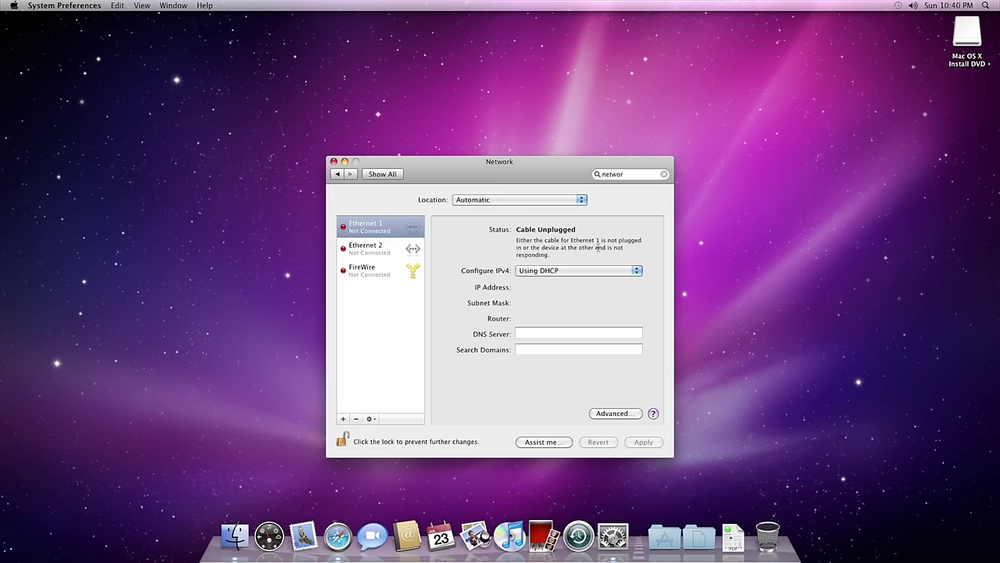
{"action": "left_click", "coordinate": [372, 267]}
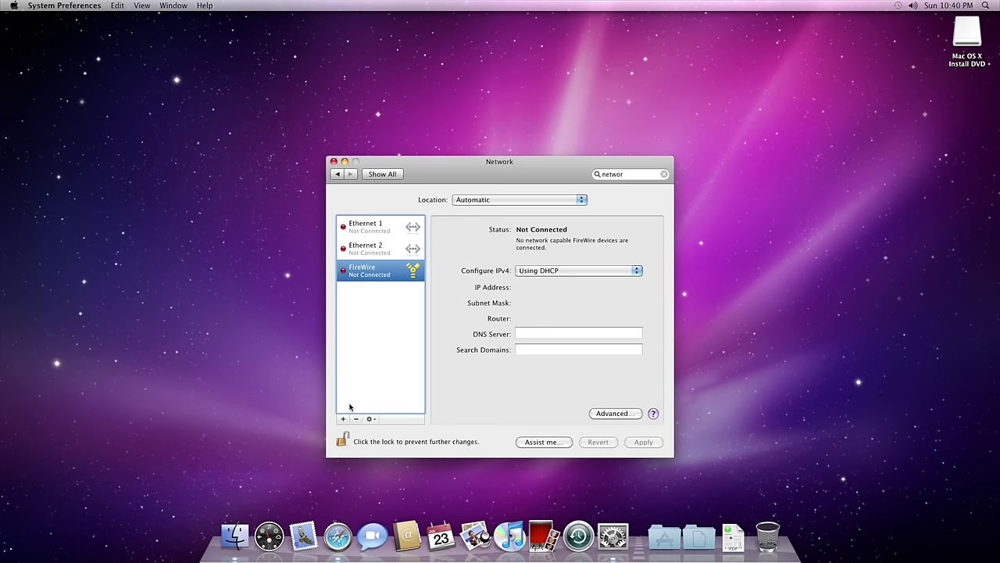
{"action": "left_click", "coordinate": [343, 419]}
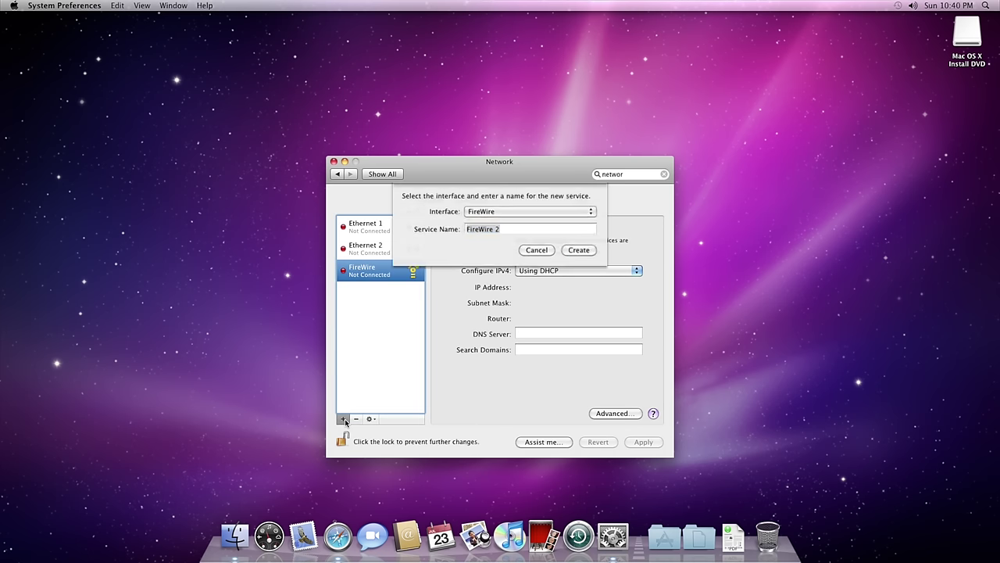
{"action": "left_click", "coordinate": [558, 214]}
{"action": "left_click", "coordinate": [558, 214]}
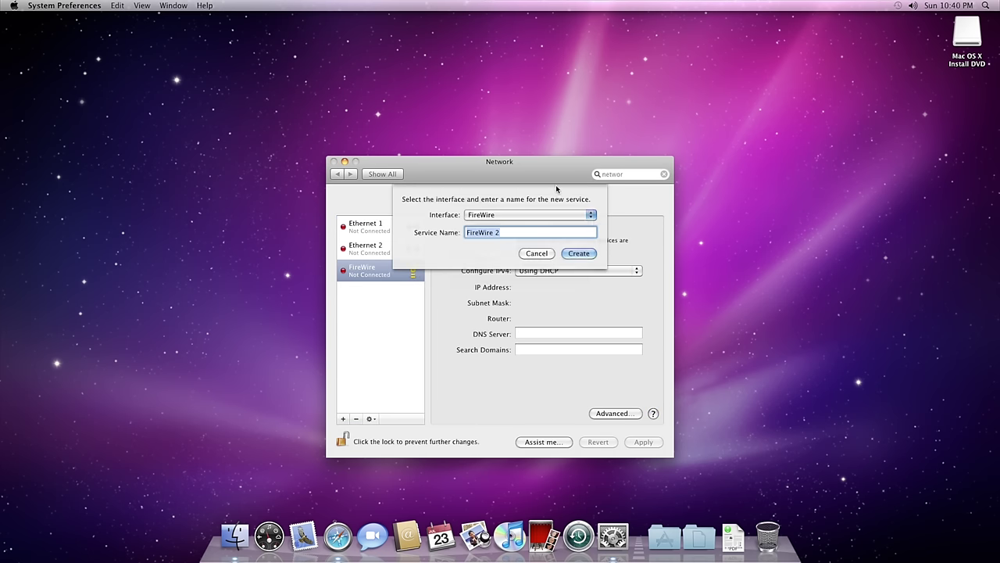
{"action": "left_click", "coordinate": [538, 251]}
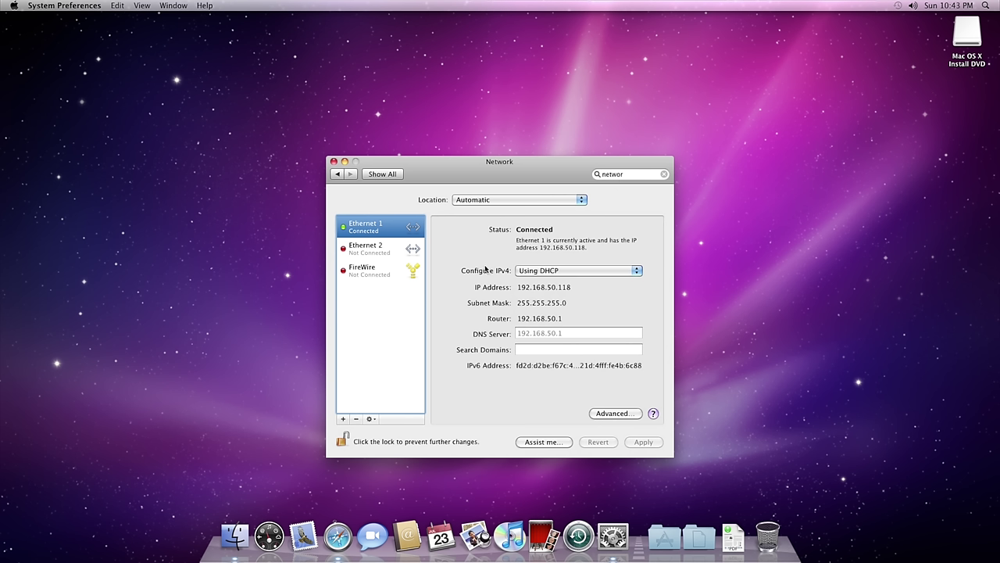
Install the 5 Software Update updates, agreeing to the licence and entering the admin password
{"action": "left_click", "coordinate": [14, 5]}
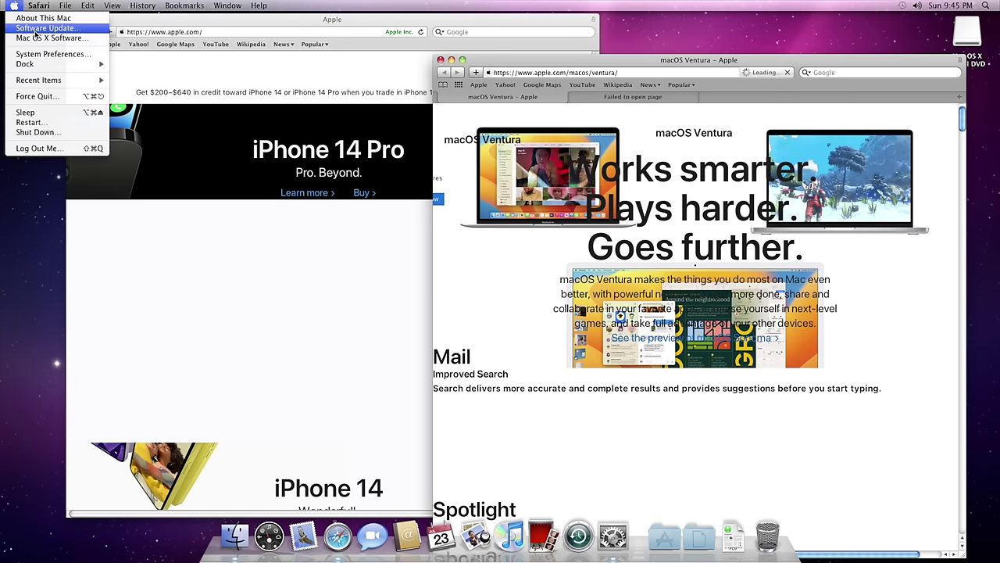
{"action": "left_click", "coordinate": [35, 30]}
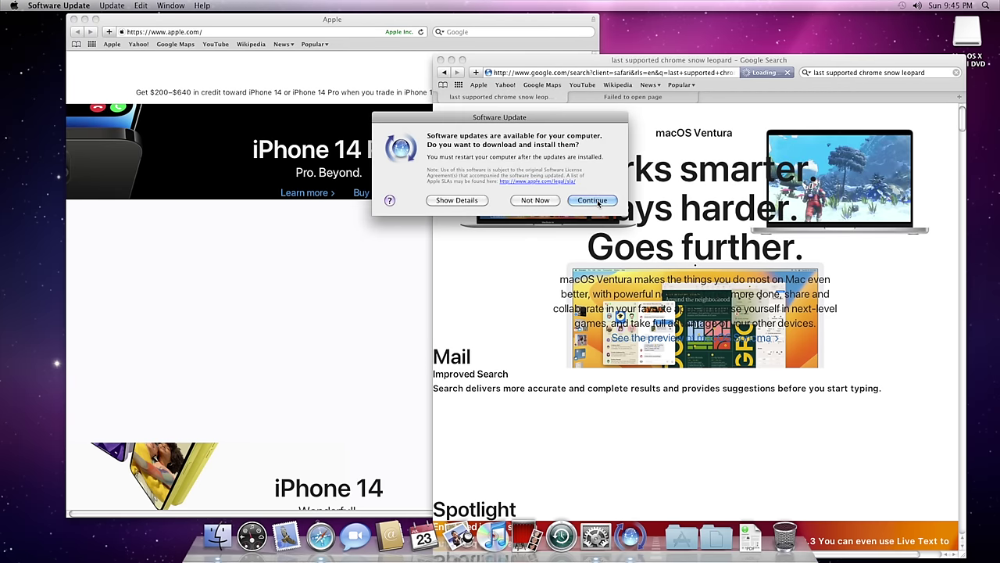
{"action": "left_click", "coordinate": [591, 199]}
{"action": "left_click", "coordinate": [634, 319]}
{"action": "type", "text": "•••••"}
{"action": "key", "text": "Return"}
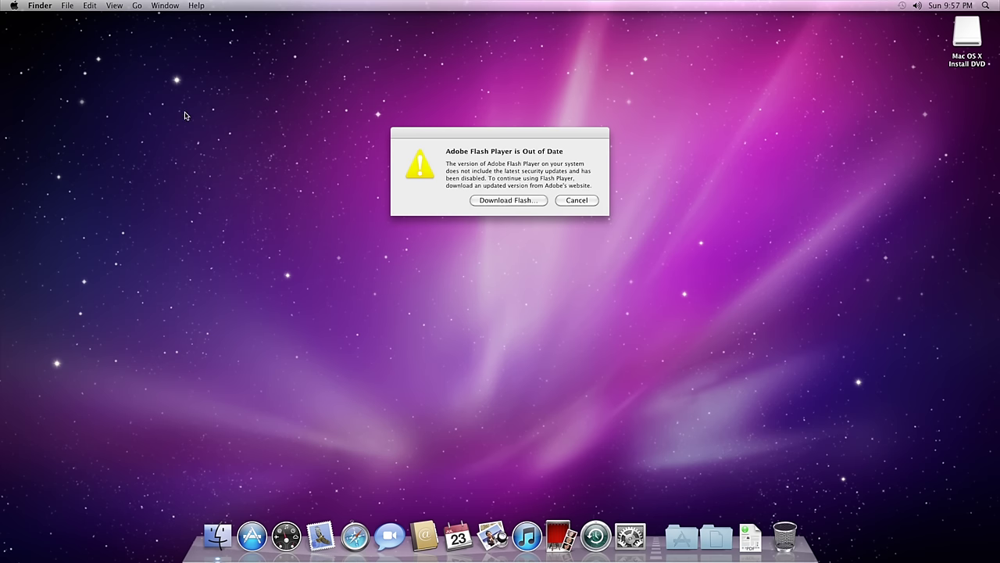
Open Finder's View menu to see display options such as Cover Flow
{"action": "left_click", "coordinate": [114, 6]}
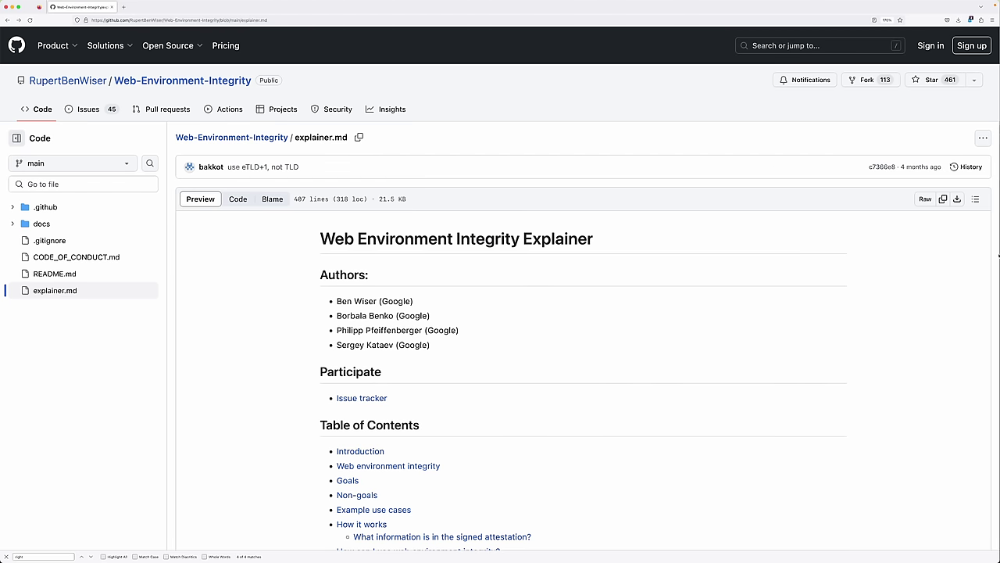
Scroll the explainer down to the Introduction and Web environment integrity sections
{"action": "scroll", "coordinate": [500, 312], "scroll_direction": "down", "scroll_amount": 5}
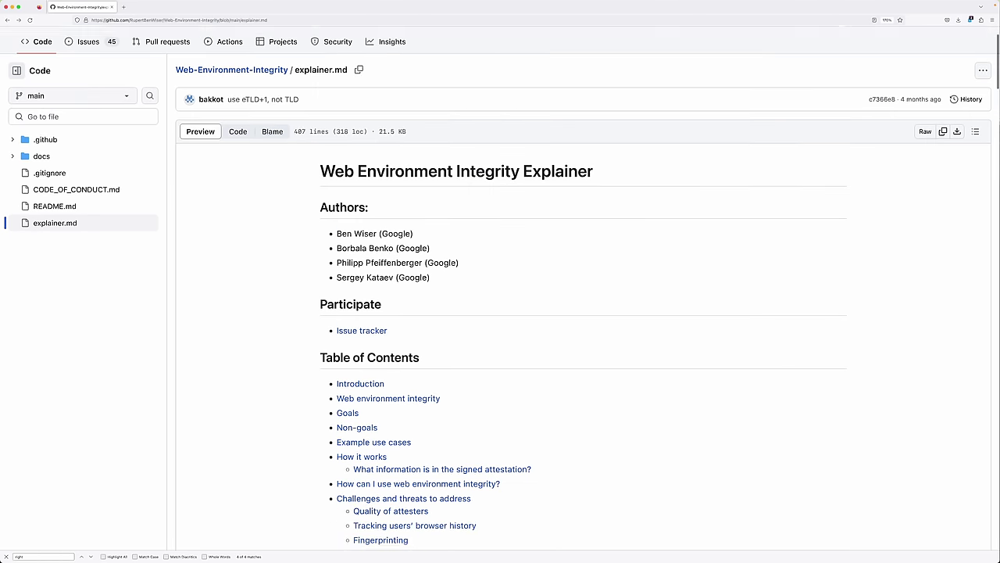
{"action": "scroll", "coordinate": [501, 313], "scroll_direction": "down", "scroll_amount": 5}
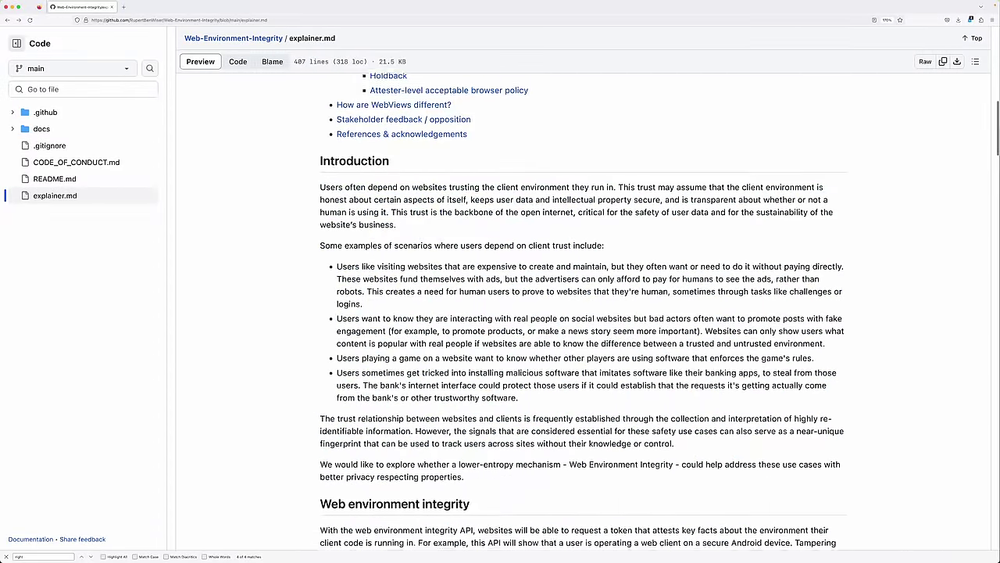
{"action": "scroll", "coordinate": [500, 313], "scroll_direction": "down", "scroll_amount": 5}
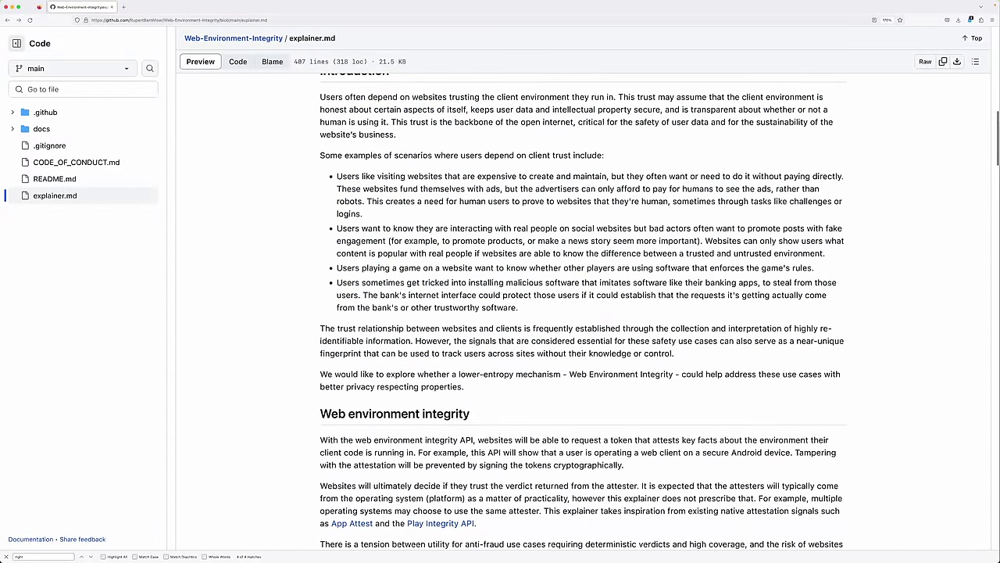
{"action": "scroll", "coordinate": [500, 313], "scroll_direction": "down", "scroll_amount": 10}
{"action": "scroll", "coordinate": [500, 313], "scroll_direction": "down", "scroll_amount": 7}
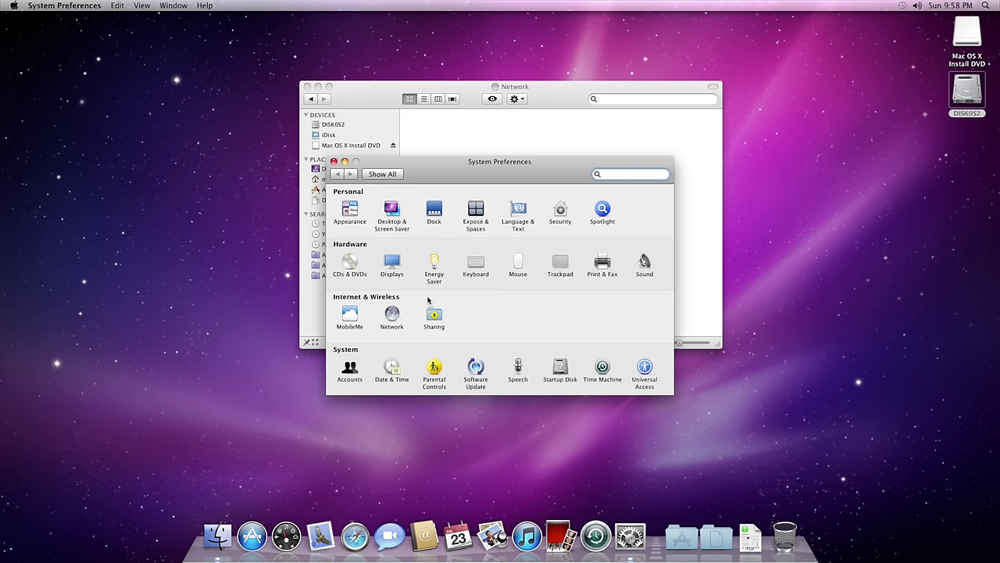
Turn on File Sharing in Sharing, leaving Remote Login switched off
{"action": "left_click", "coordinate": [431, 321]}
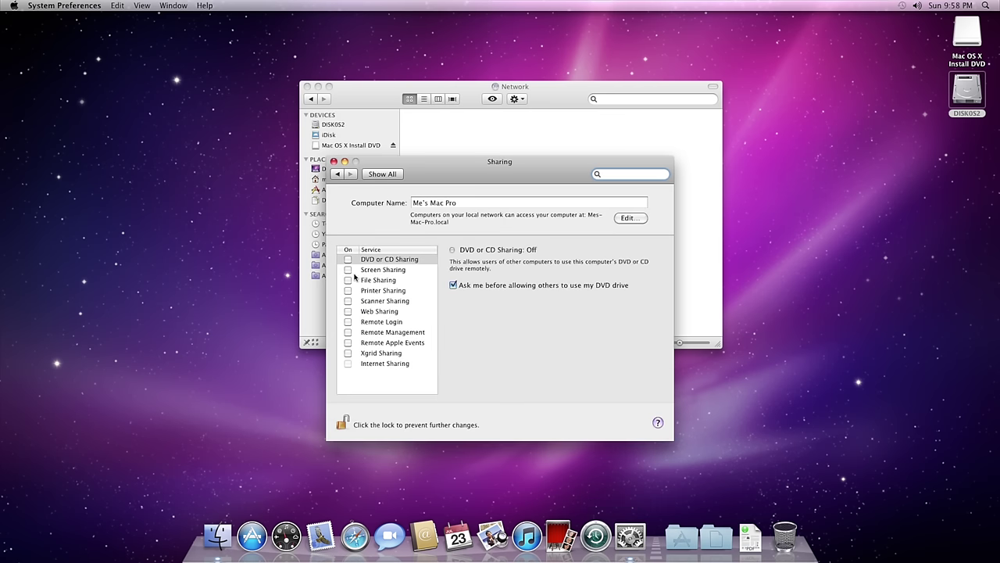
{"action": "left_click", "coordinate": [348, 280]}
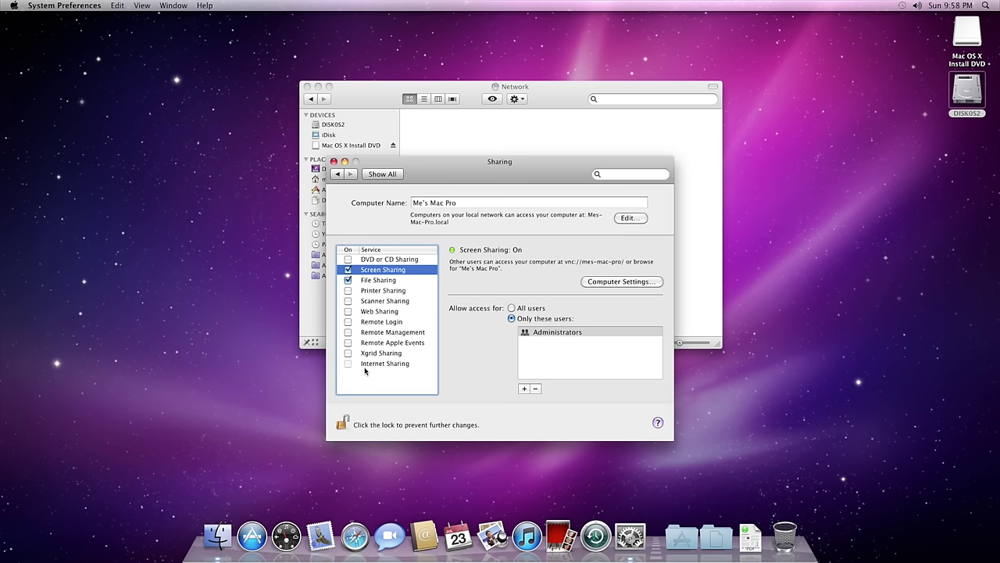
{"action": "left_click", "coordinate": [347, 322]}
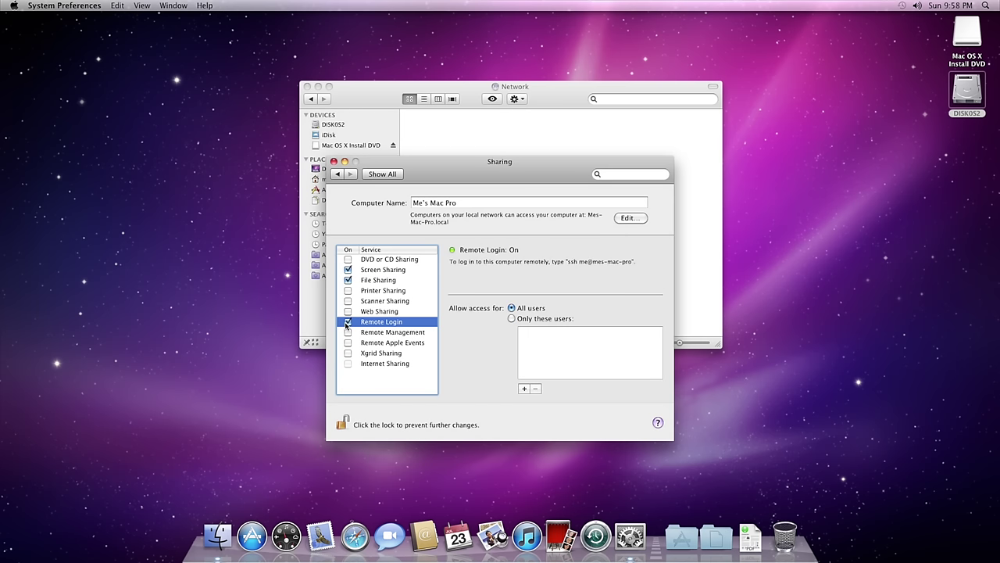
{"action": "left_click", "coordinate": [347, 322]}
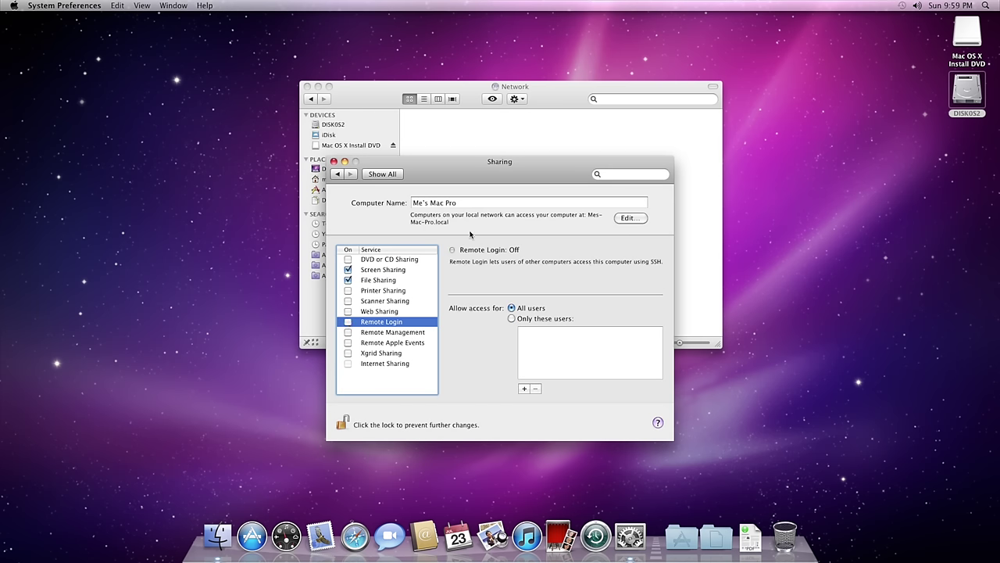
{"action": "left_click", "coordinate": [386, 281]}
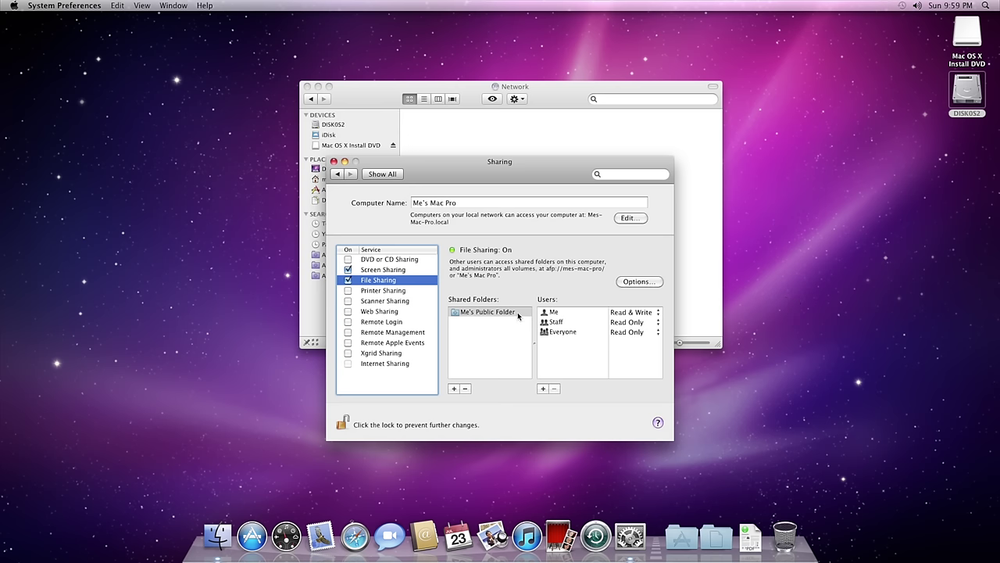
Give Staff Read & Write and Everyone Read Only on the shared public folder
{"action": "left_click", "coordinate": [616, 323]}
{"action": "left_click", "coordinate": [631, 313]}
{"action": "left_click", "coordinate": [625, 332]}
{"action": "left_click", "coordinate": [621, 332]}
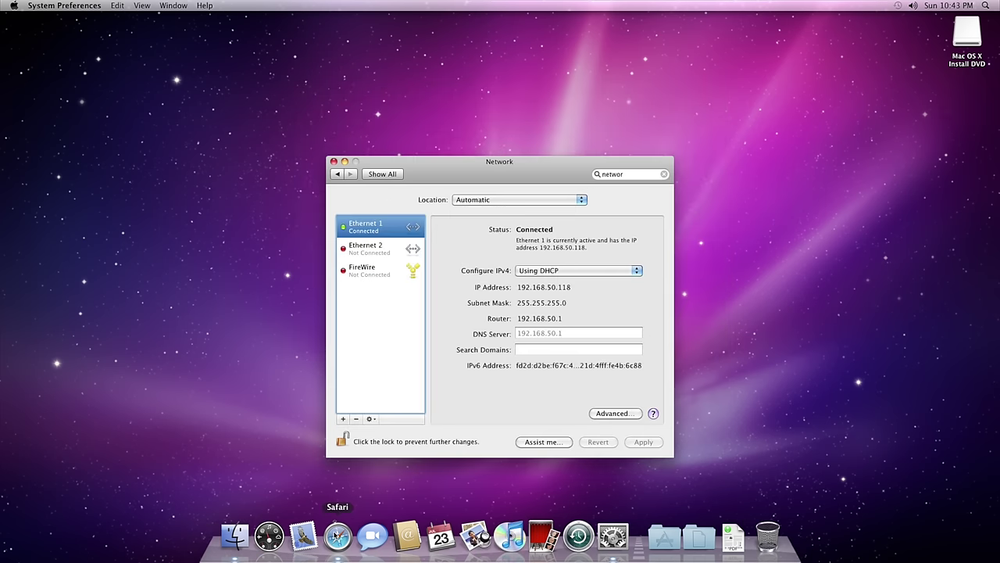
{"action": "left_click", "coordinate": [336, 536]}
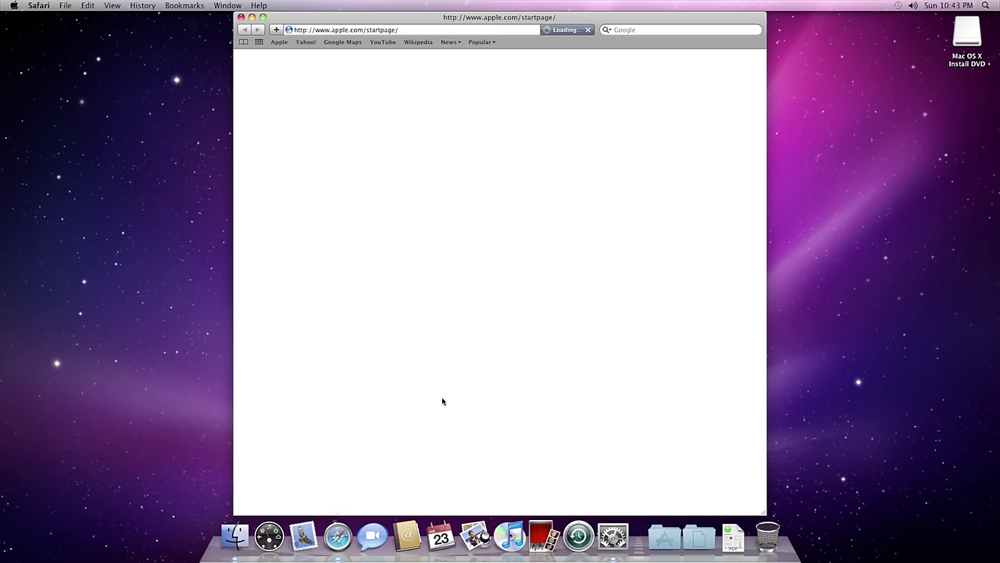
{"action": "left_click", "coordinate": [13, 6]}
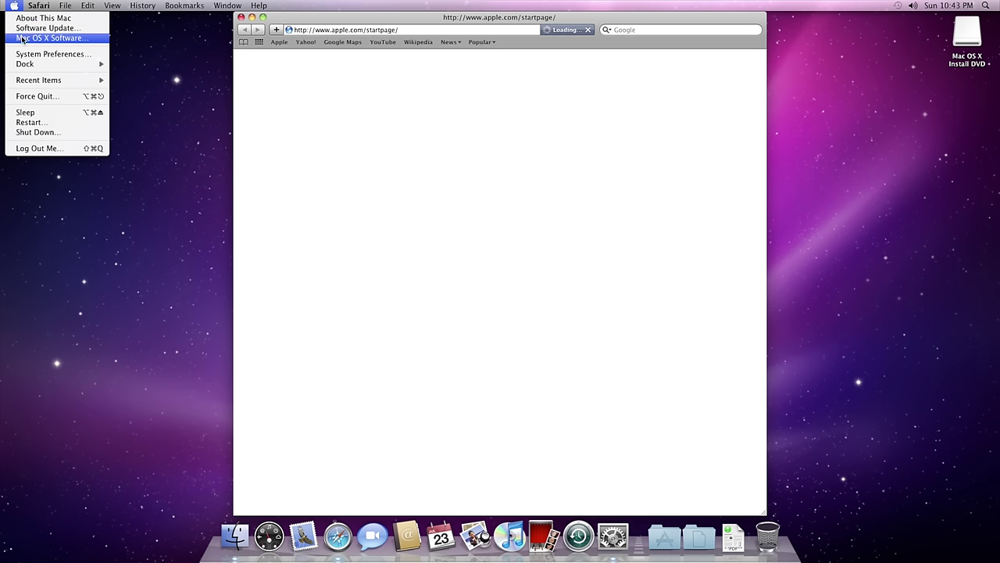
{"action": "left_click", "coordinate": [22, 38]}
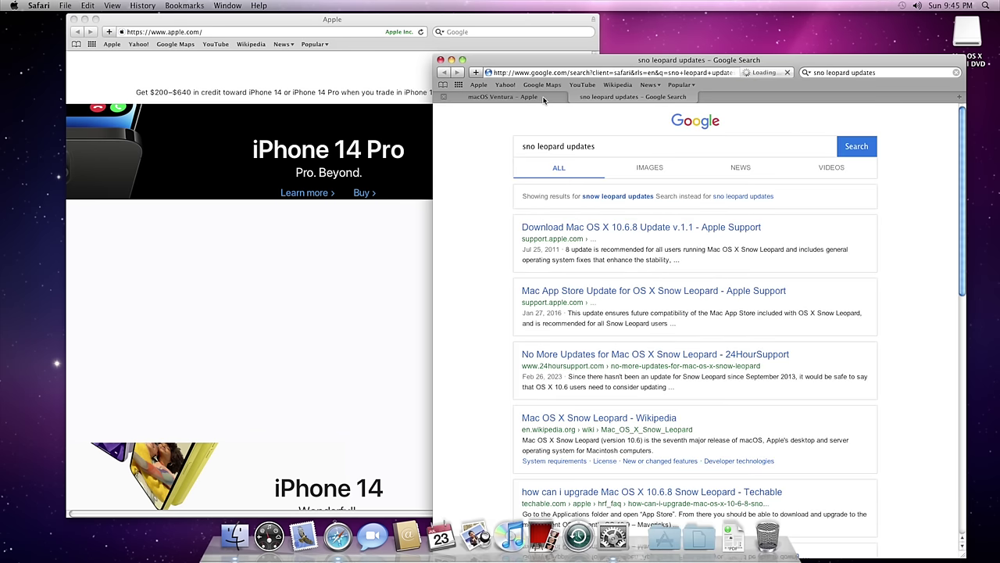
Open the first result in the Snow Leopard update search
{"action": "left_click", "coordinate": [659, 236]}
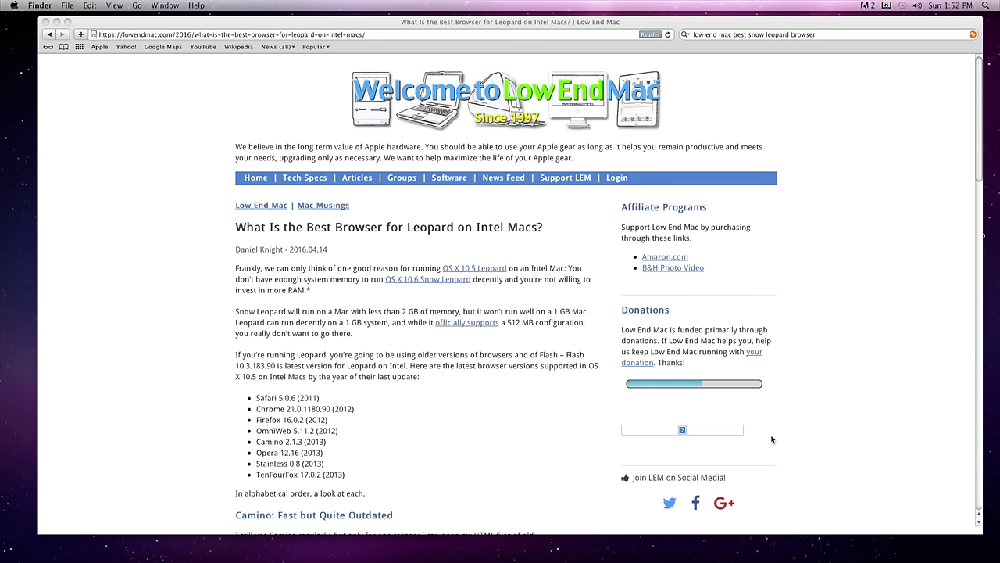
Highlight 'Snow Leopard users can run version 38', then copy Firefox into Applications
{"action": "left_click_drag", "start_coordinate": [414, 106], "coordinate": [247, 115]}
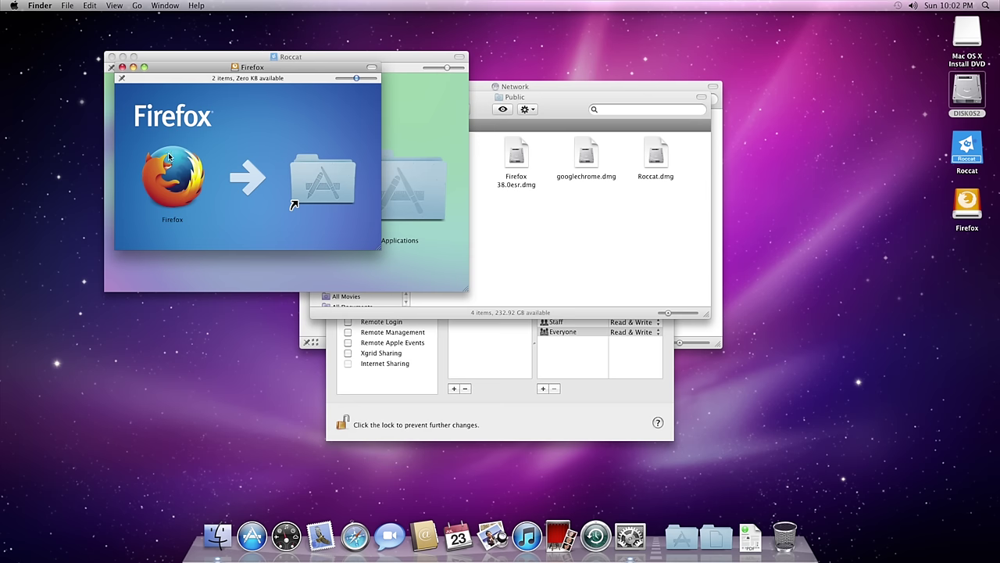
{"action": "left_click_drag", "start_coordinate": [172, 177], "coordinate": [332, 169]}
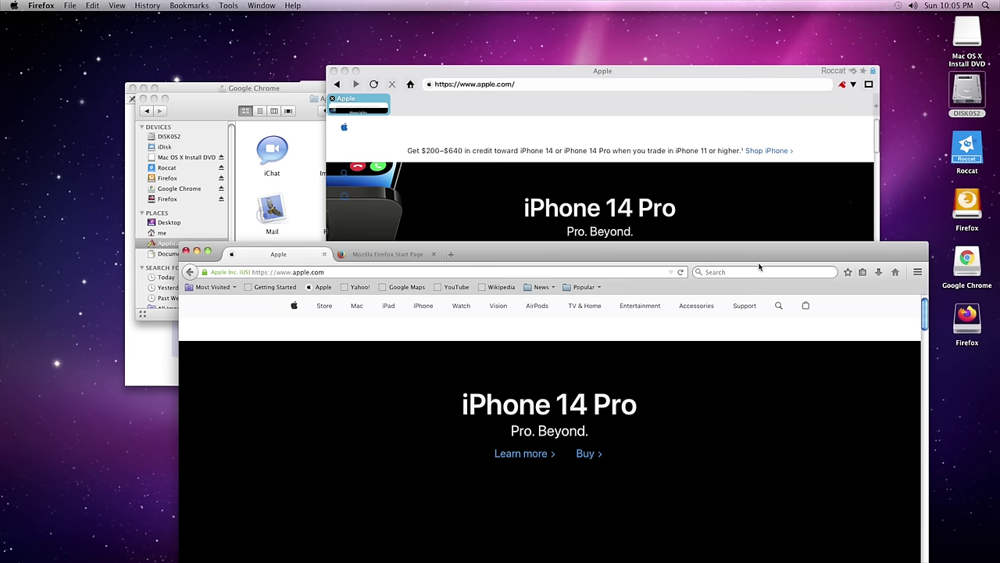
Move the Firefox window to the top, make it taller and scroll down apple.com
{"action": "left_click_drag", "start_coordinate": [768, 250], "coordinate": [653, 25]}
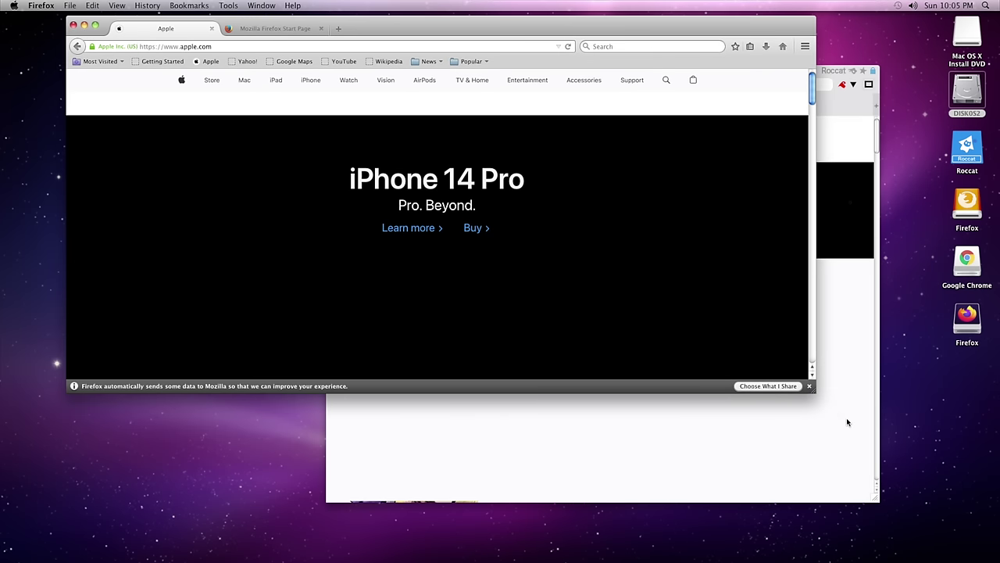
{"action": "left_click_drag", "start_coordinate": [815, 393], "coordinate": [794, 556]}
{"action": "scroll", "coordinate": [792, 512], "scroll_direction": "down", "scroll_amount": 1}
{"action": "scroll", "coordinate": [792, 511], "scroll_direction": "down", "scroll_amount": 20}
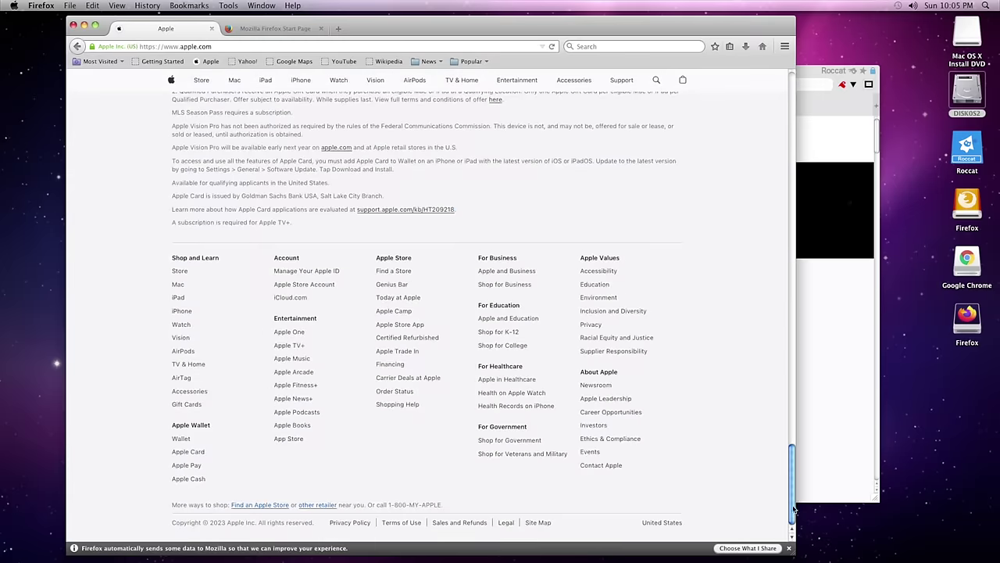
Bring the Roccat browser to the front and scroll down its page
{"action": "left_click", "coordinate": [861, 415]}
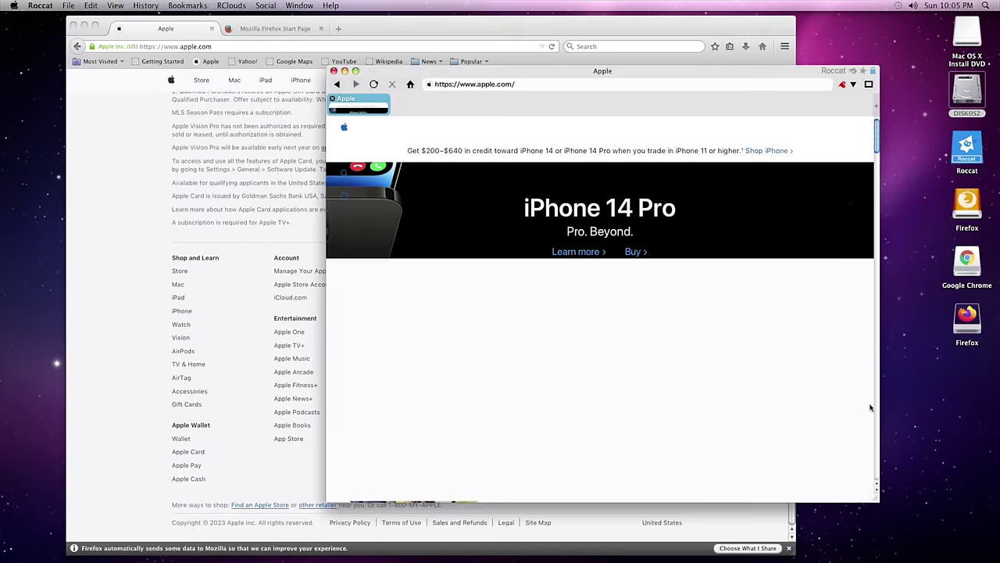
{"action": "scroll", "coordinate": [878, 409], "scroll_direction": "down", "scroll_amount": 20}
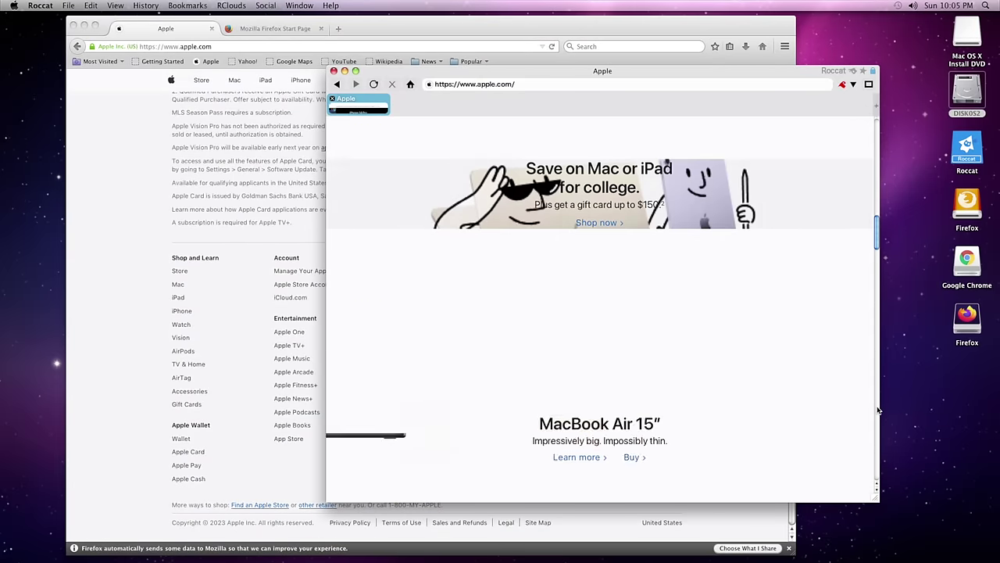
{"action": "scroll", "coordinate": [878, 409], "scroll_direction": "down", "scroll_amount": 20}
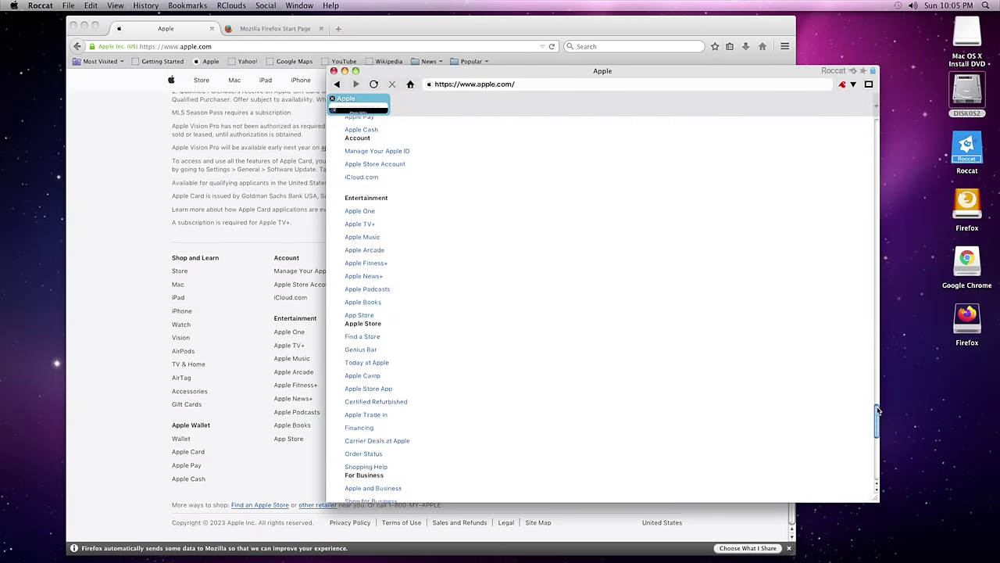
{"action": "scroll", "coordinate": [878, 412], "scroll_direction": "down", "scroll_amount": 10}
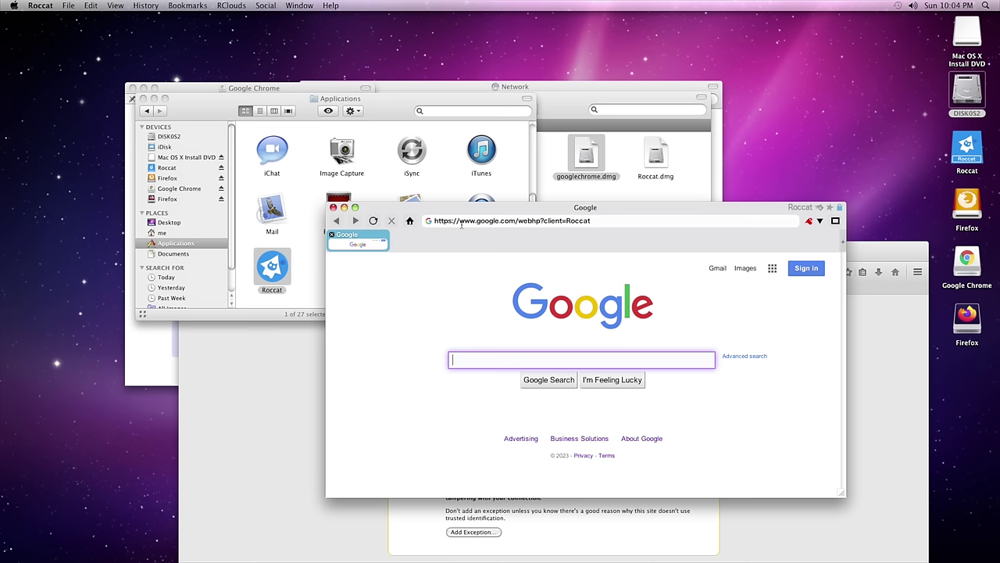
Replace the Google address in Roccat with apple.com and load it
{"action": "left_click", "coordinate": [629, 222]}
{"action": "triple_click", "coordinate": [629, 222]}
{"action": "type", "text": "apple.com"}
{"action": "key", "text": "Return"}
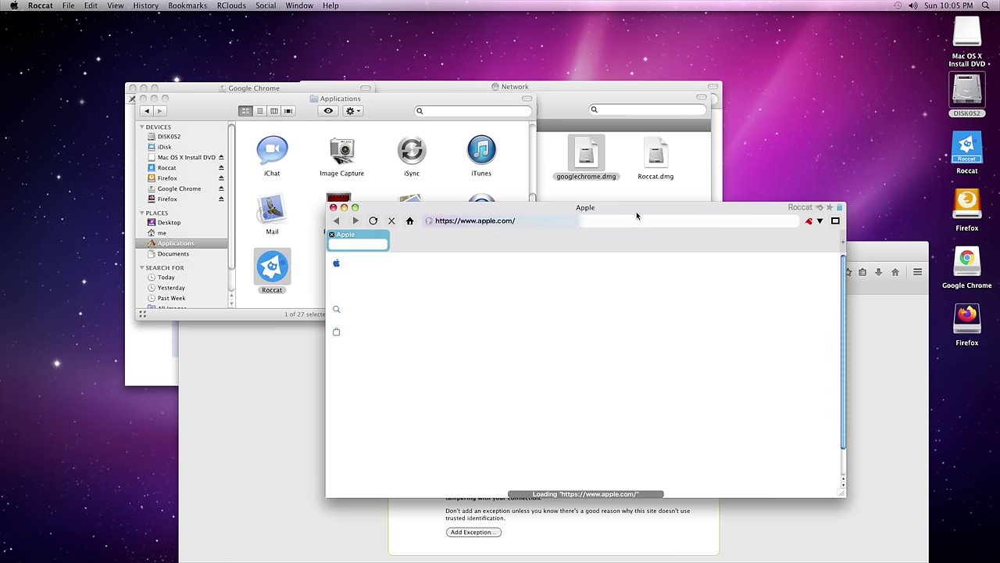
Move the Roccat window higher and enlarge it, then bring Firefox back forward
{"action": "left_click_drag", "start_coordinate": [636, 209], "coordinate": [636, 74]}
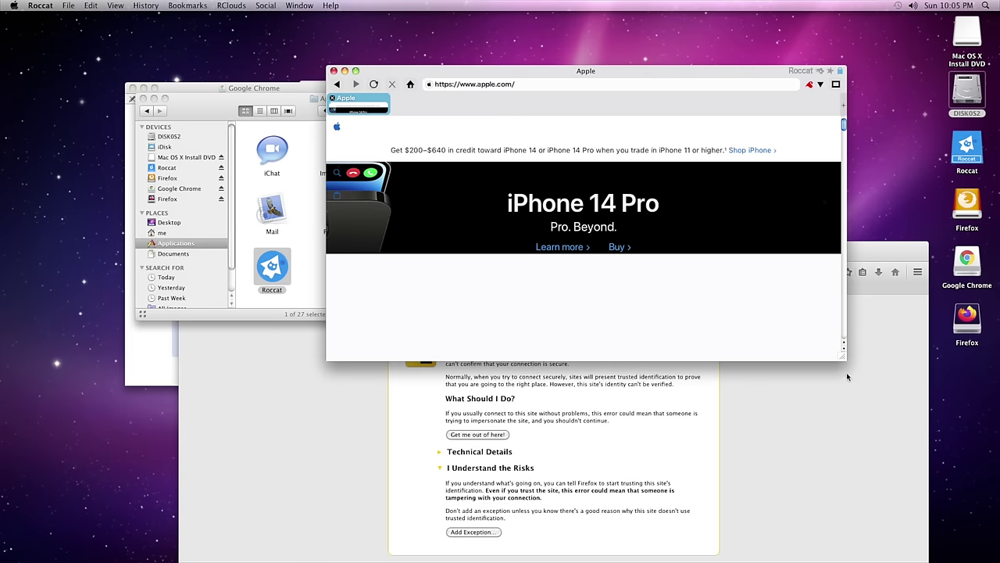
{"action": "left_click_drag", "start_coordinate": [844, 363], "coordinate": [879, 500]}
{"action": "left_click", "coordinate": [747, 374]}
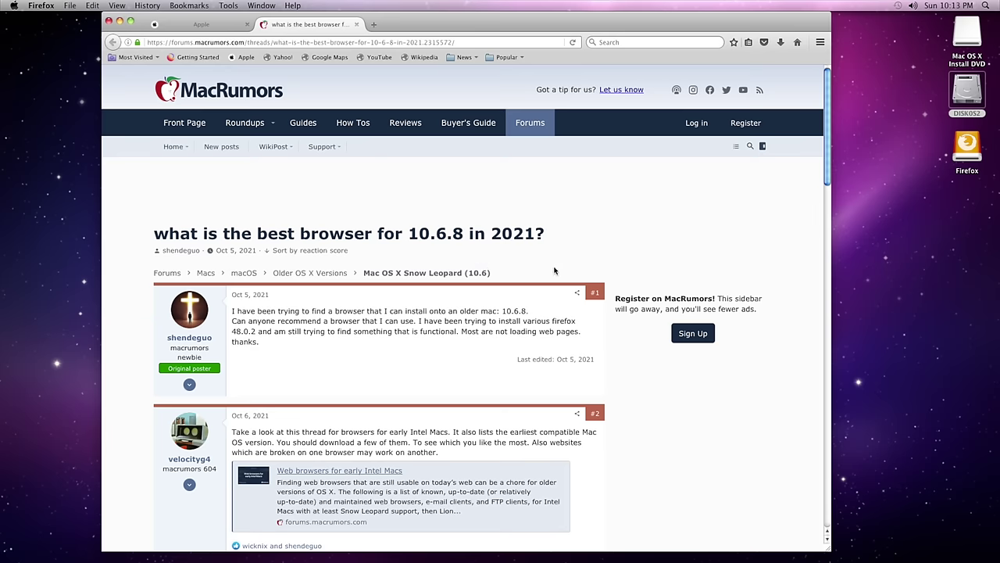
Scroll through the MacRumors thread, then search the web for 'SpiderWeb mac'
{"action": "scroll", "coordinate": [554, 270], "scroll_direction": "down", "scroll_amount": 5}
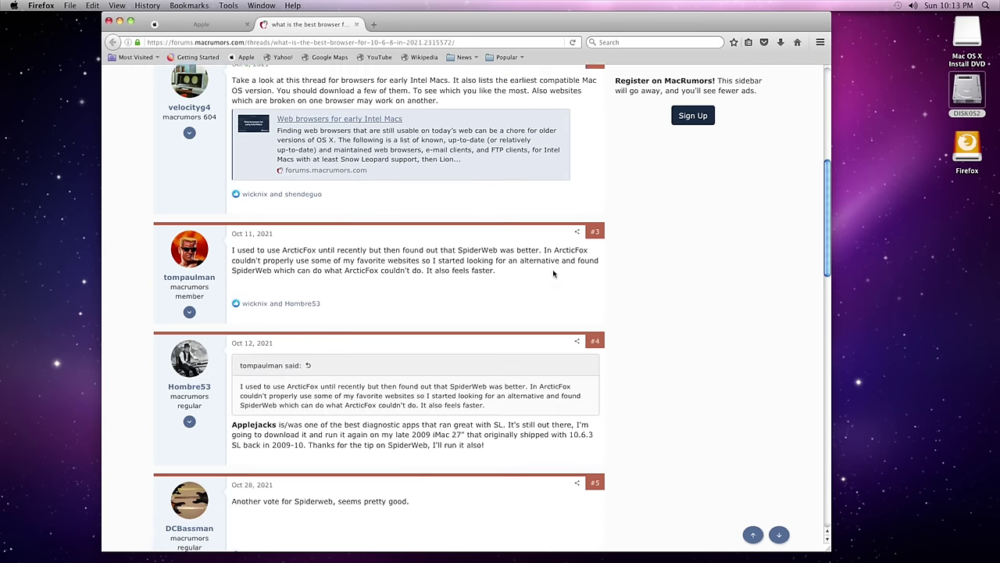
{"action": "scroll", "coordinate": [552, 274], "scroll_direction": "down", "scroll_amount": 4}
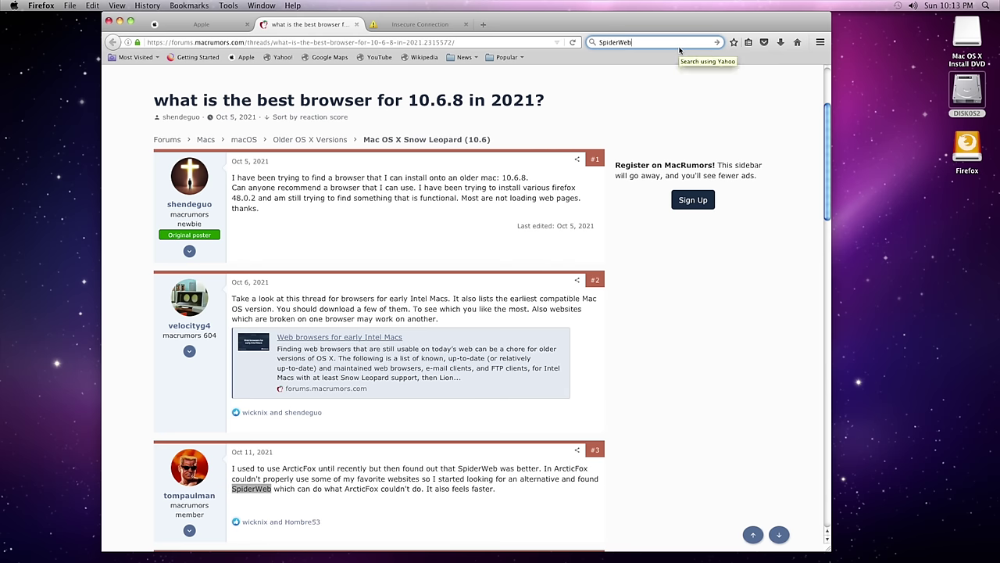
{"action": "type", "text": "mac"}
{"action": "key", "text": "Return"}
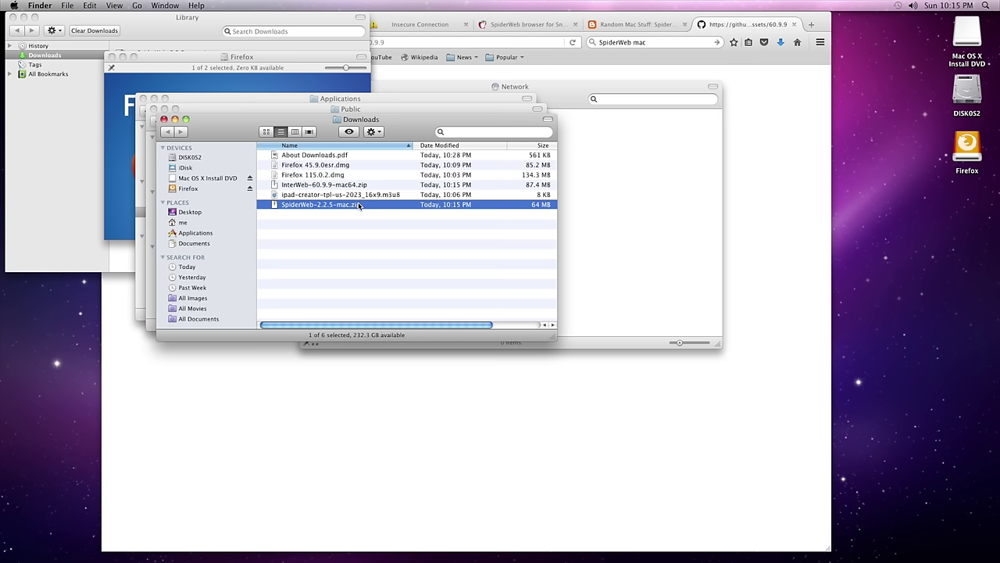
Unzip SpiderWeb-2.2.5-mac.zip, expand its folder and open README.rtf to read it
{"action": "double_click", "coordinate": [359, 205]}
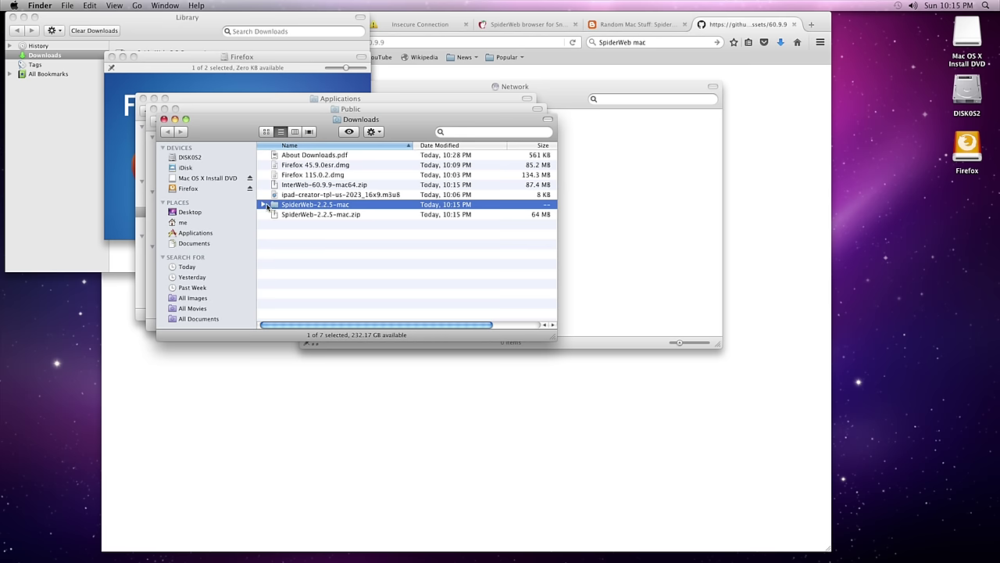
{"action": "left_click", "coordinate": [264, 204]}
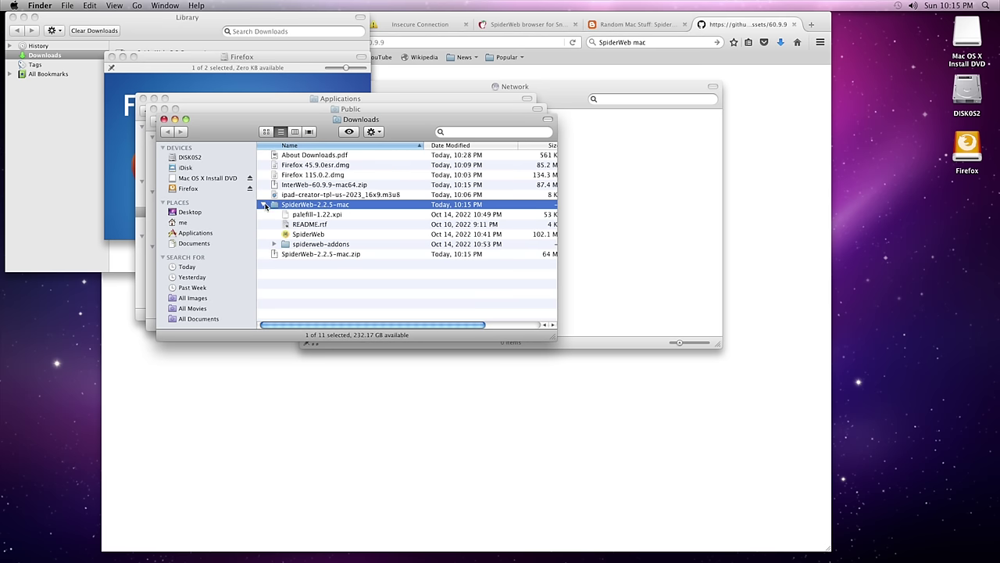
{"action": "left_click", "coordinate": [304, 216]}
{"action": "double_click", "coordinate": [306, 224]}
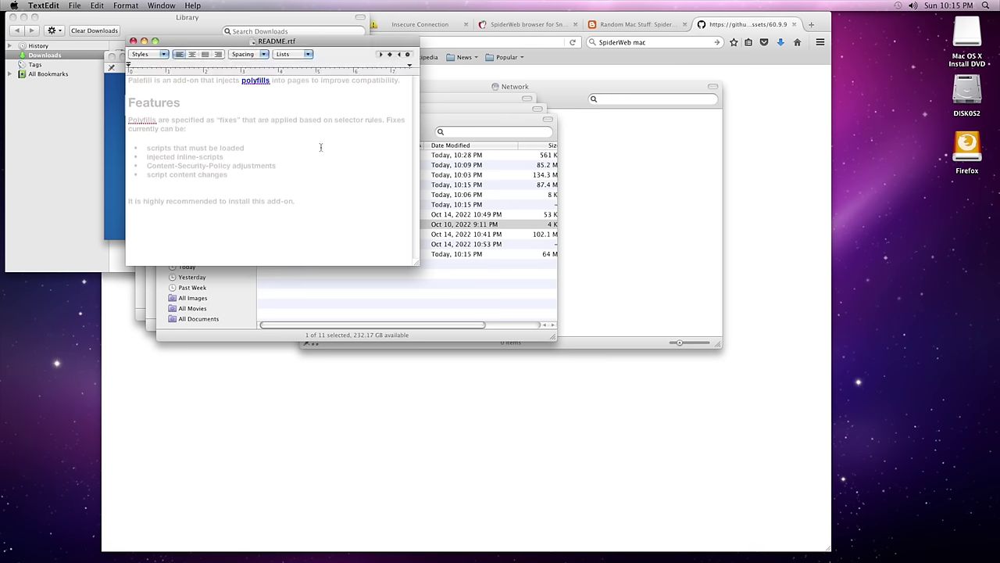
{"action": "key", "text": "super+a"}
{"action": "left_click", "coordinate": [278, 166]}
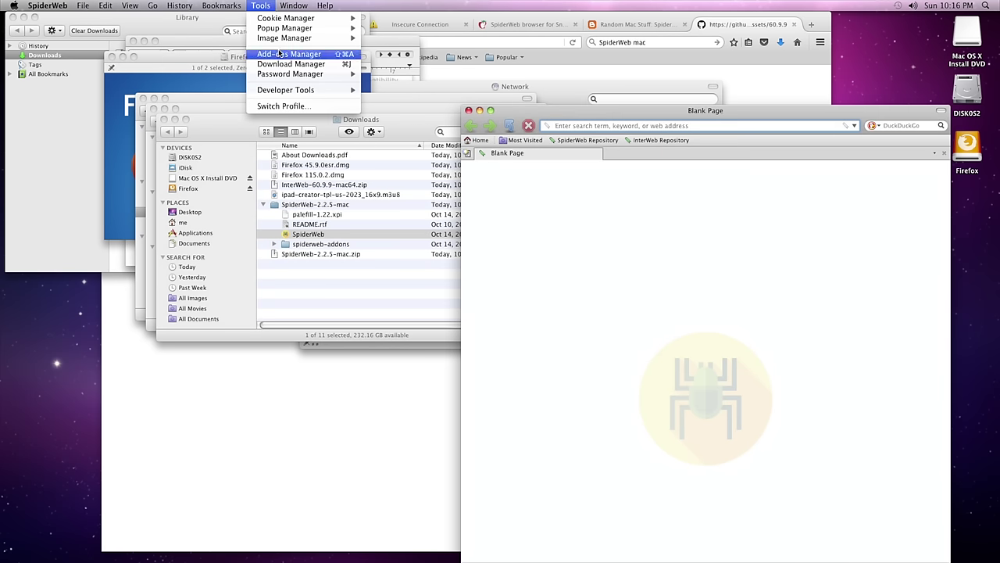
Install the Palefill add-on from palefill-1.22.xpi via the Add-ons Manager
{"action": "left_click", "coordinate": [279, 53]}
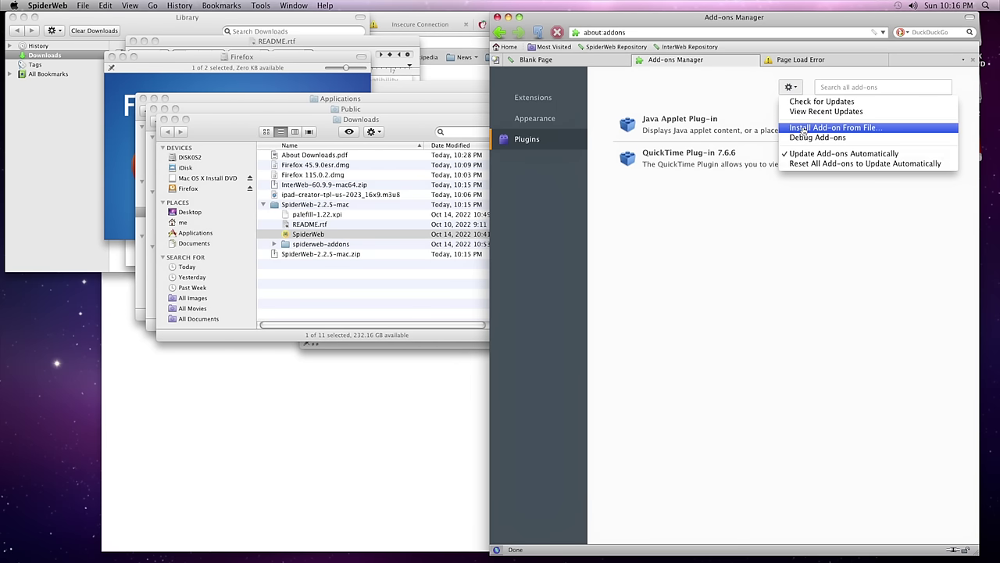
{"action": "left_click", "coordinate": [802, 129]}
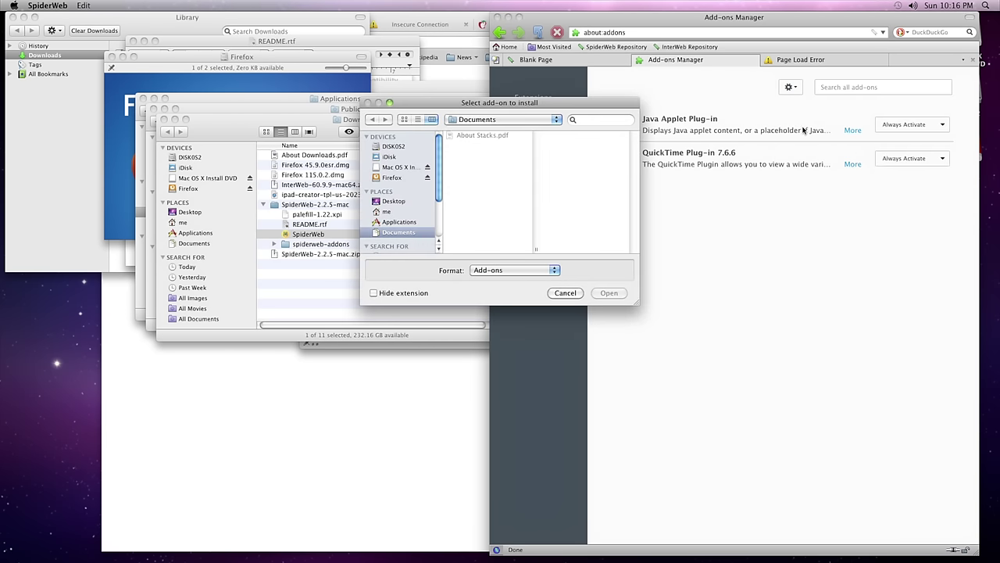
{"action": "left_click_drag", "start_coordinate": [303, 218], "coordinate": [592, 179]}
{"action": "left_click", "coordinate": [609, 292]}
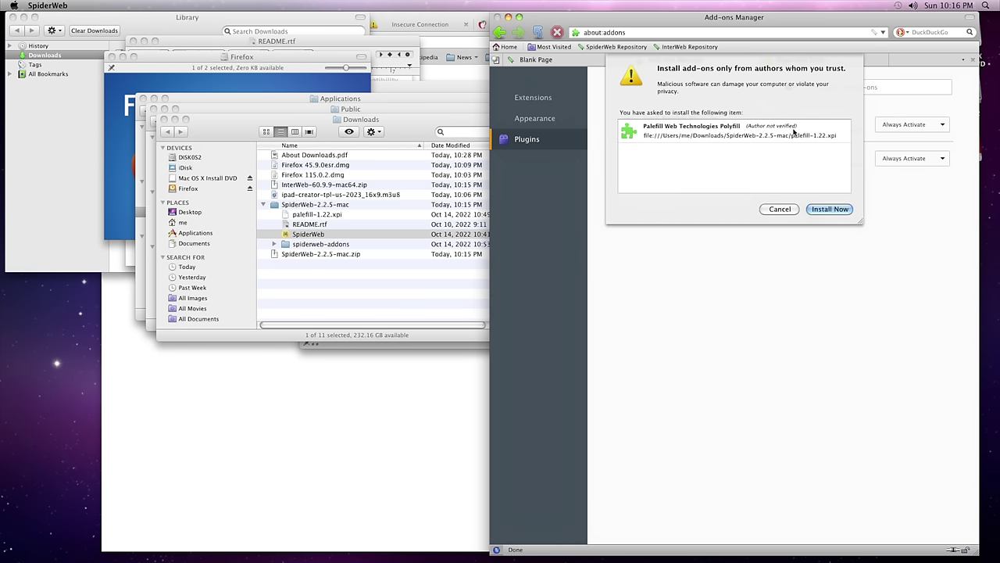
{"action": "left_click", "coordinate": [830, 208]}
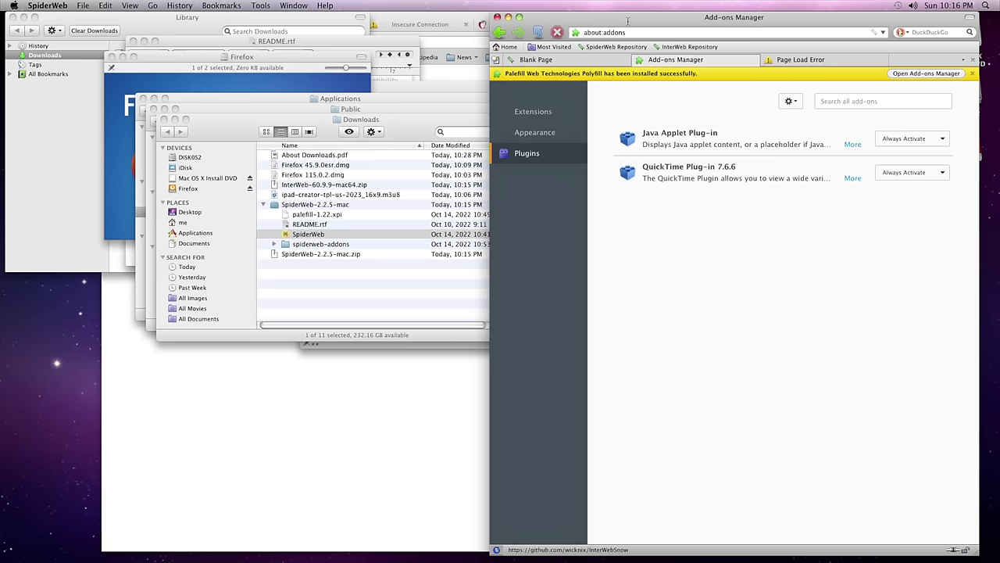
Load apple.com in the blank tab, scroll down it, then unzip the InterWeb archive
{"action": "key", "text": "ctrl+shift+Tab"}
{"action": "type", "text": "apple.com"}
{"action": "key", "text": "Return"}
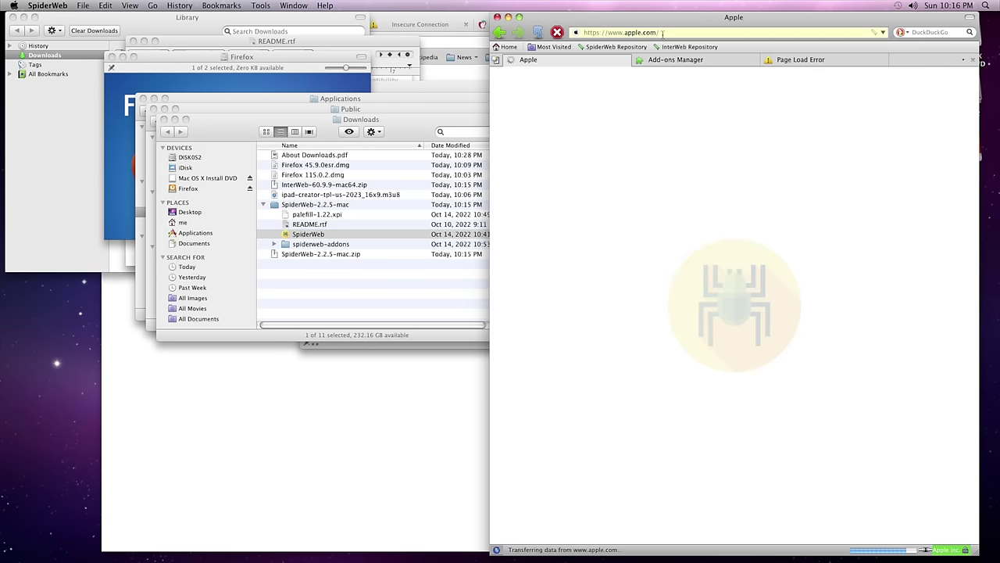
{"action": "scroll", "coordinate": [714, 154], "scroll_direction": "down", "scroll_amount": 2}
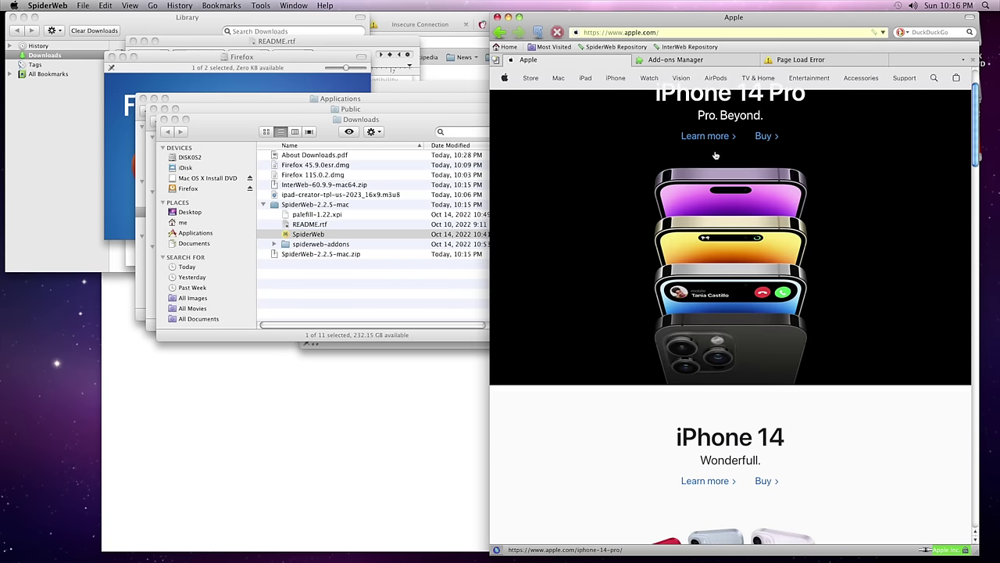
{"action": "scroll", "coordinate": [715, 154], "scroll_direction": "down", "scroll_amount": 6}
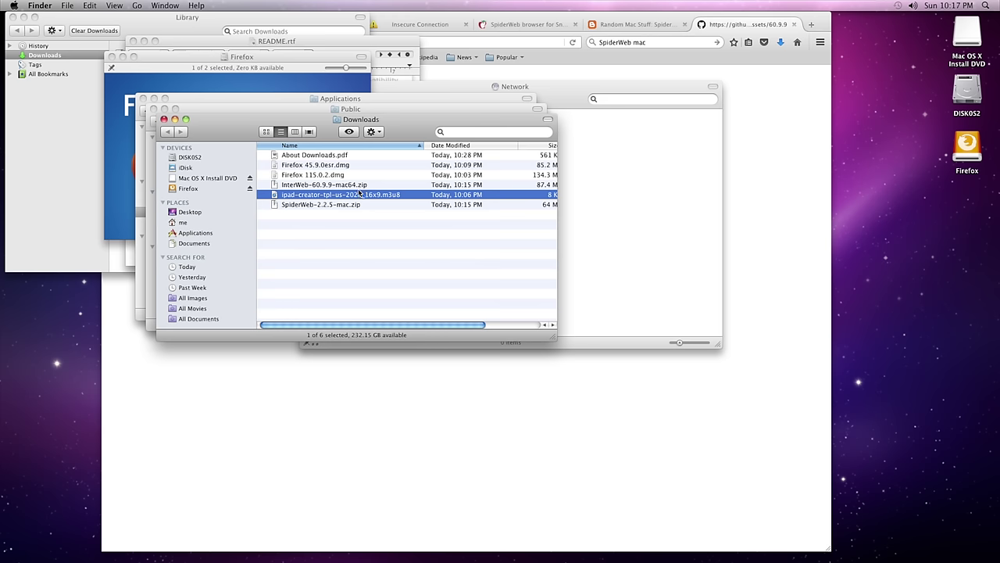
{"action": "double_click", "coordinate": [356, 186]}
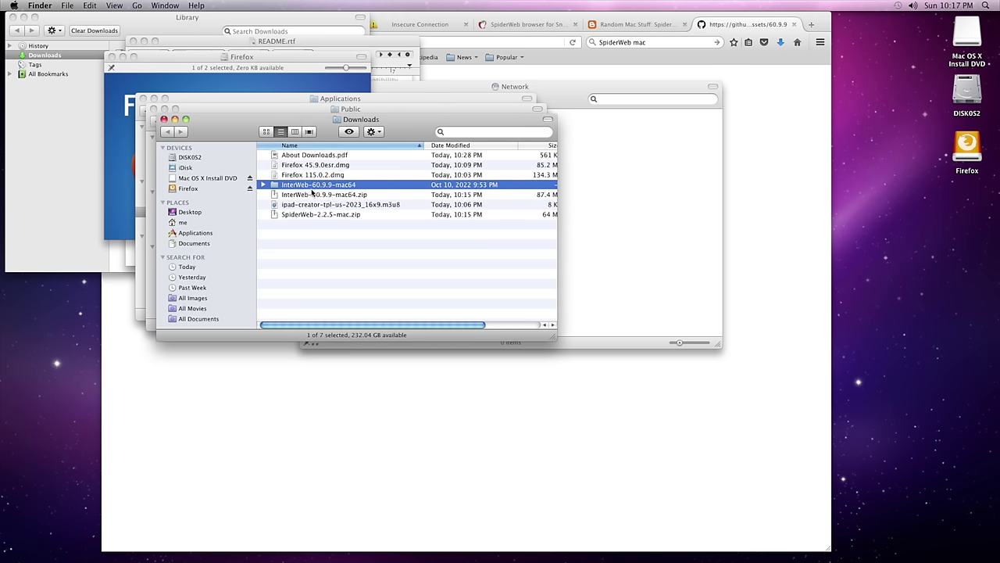
Expand the InterWeb-60.9.9-mac64 folder, load apple.com in InterWeb and scroll down the page
{"action": "left_click", "coordinate": [263, 185]}
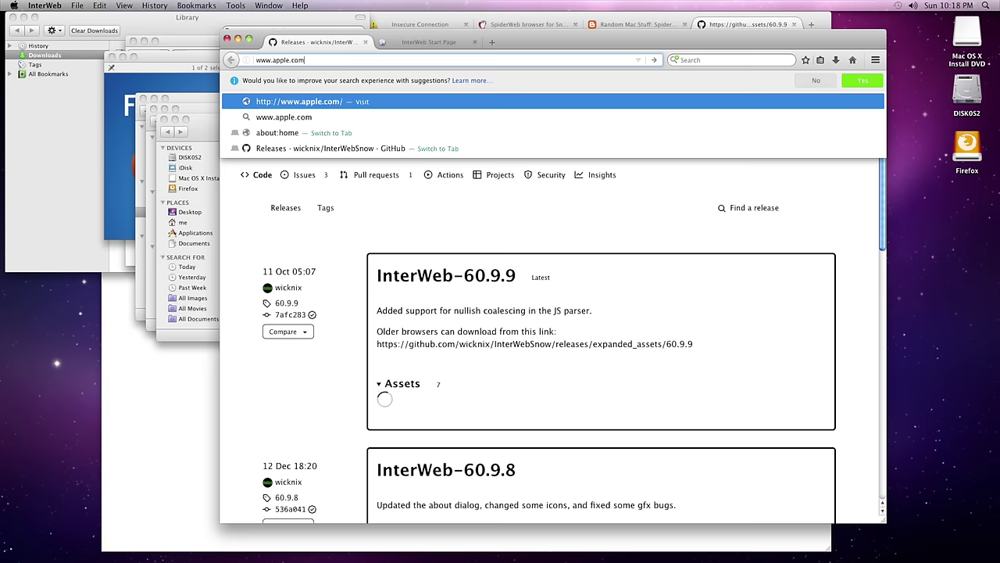
{"action": "key", "text": "Return"}
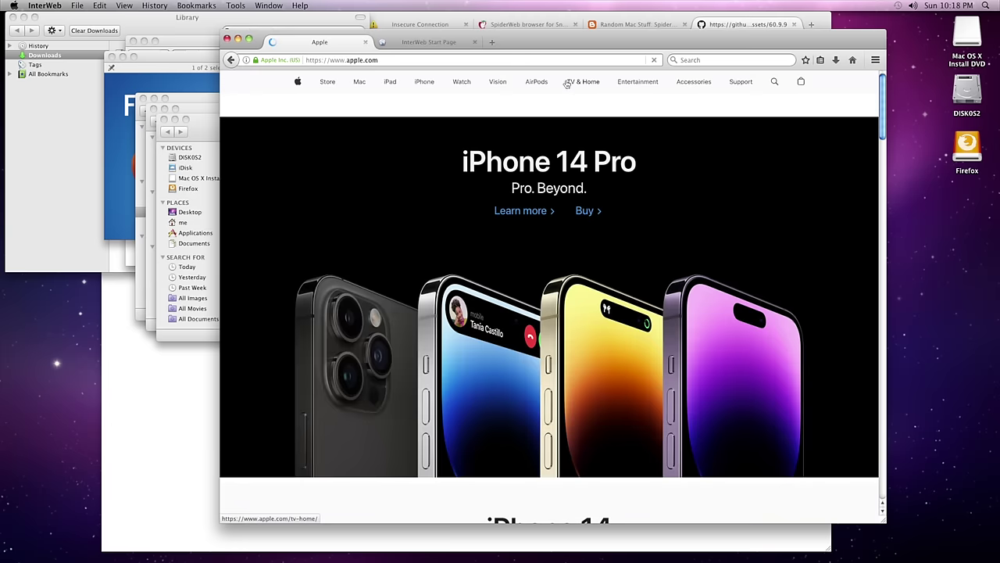
{"action": "scroll", "coordinate": [629, 214], "scroll_direction": "down", "scroll_amount": 15}
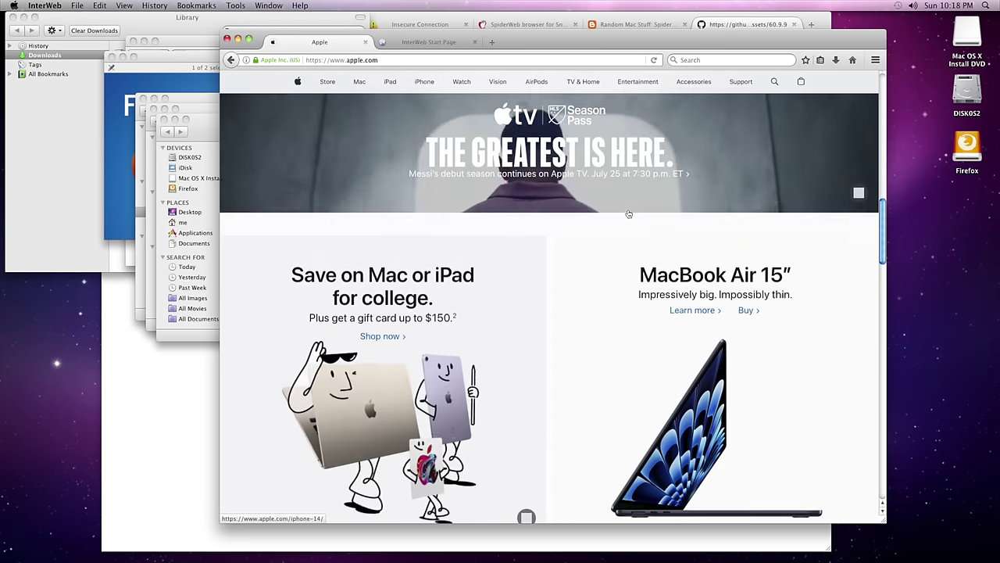
{"action": "scroll", "coordinate": [629, 213], "scroll_direction": "down", "scroll_amount": 5}
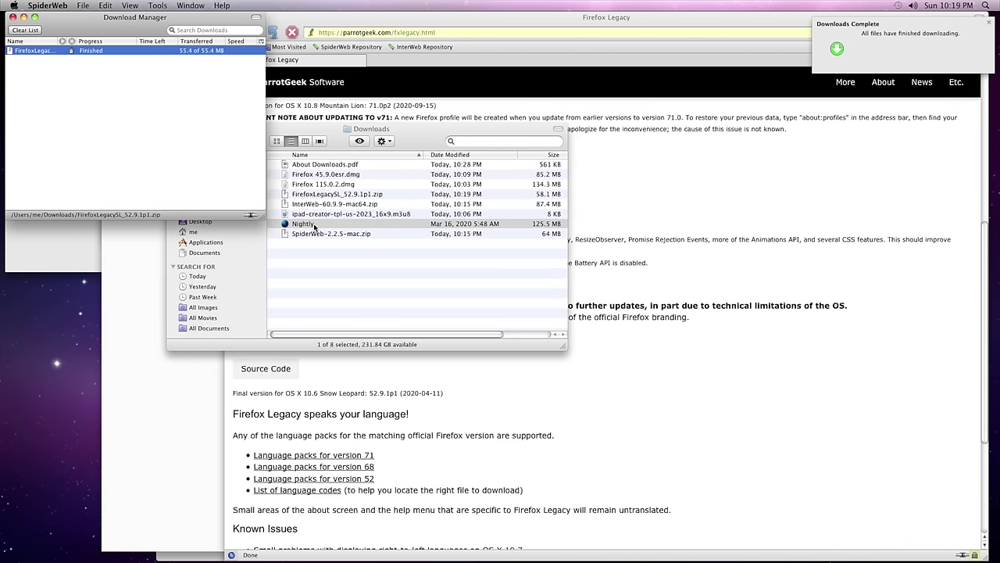
{"action": "left_click", "coordinate": [315, 227]}
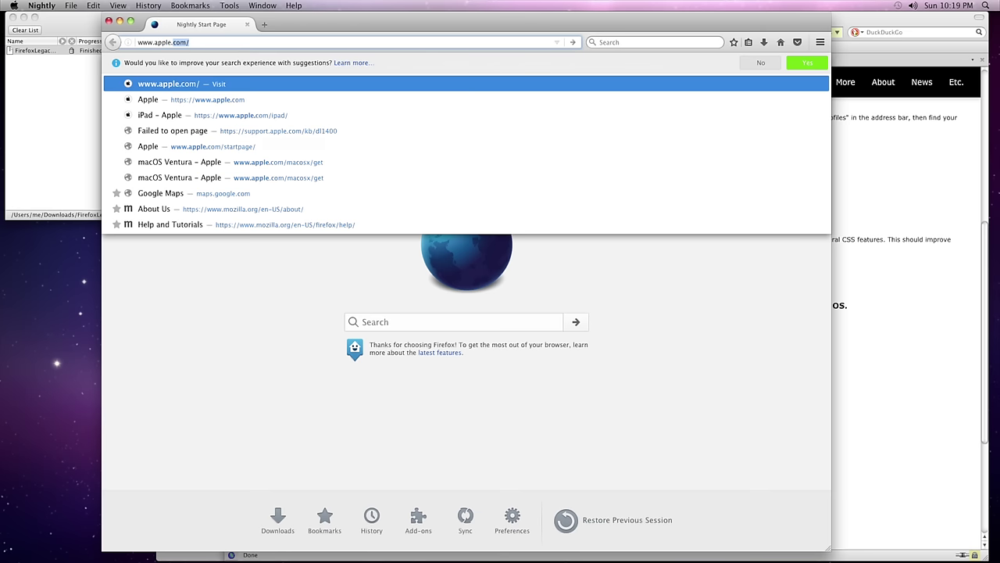
{"action": "key", "text": "Return"}
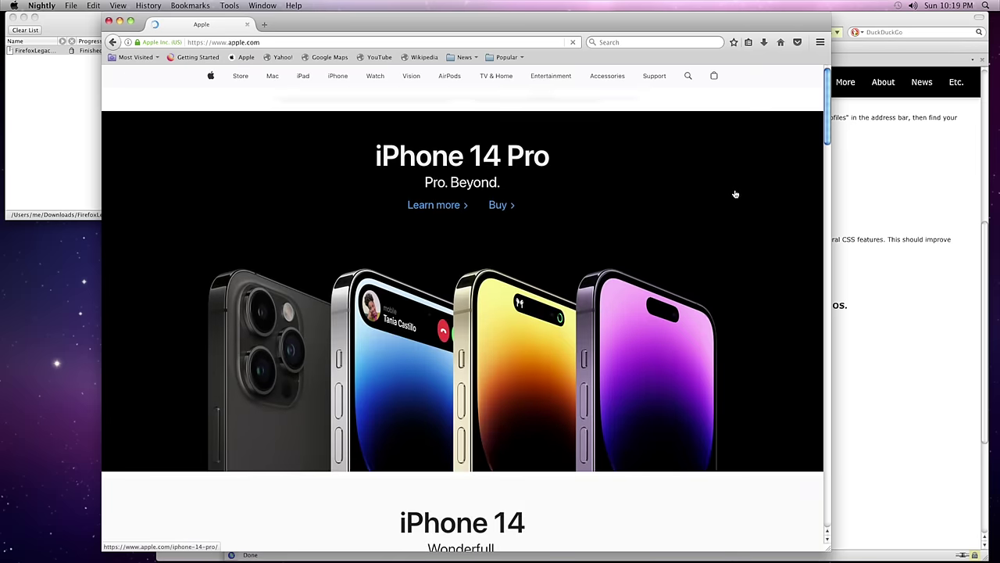
{"action": "scroll", "coordinate": [695, 224], "scroll_direction": "down", "scroll_amount": 10}
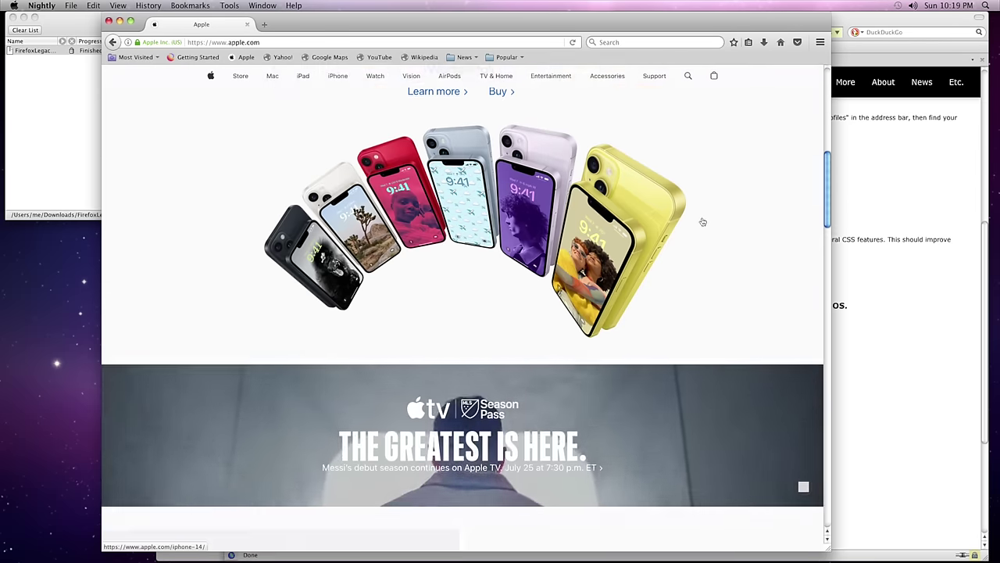
{"action": "scroll", "coordinate": [703, 222], "scroll_direction": "down", "scroll_amount": 20}
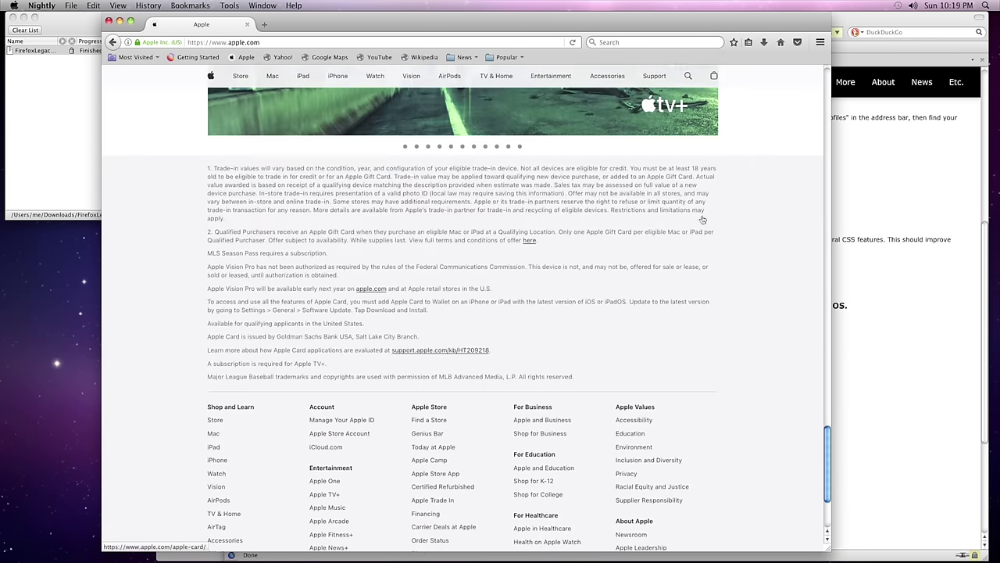
{"action": "scroll", "coordinate": [703, 220], "scroll_direction": "down", "scroll_amount": 5}
{"action": "left_click", "coordinate": [876, 276]}
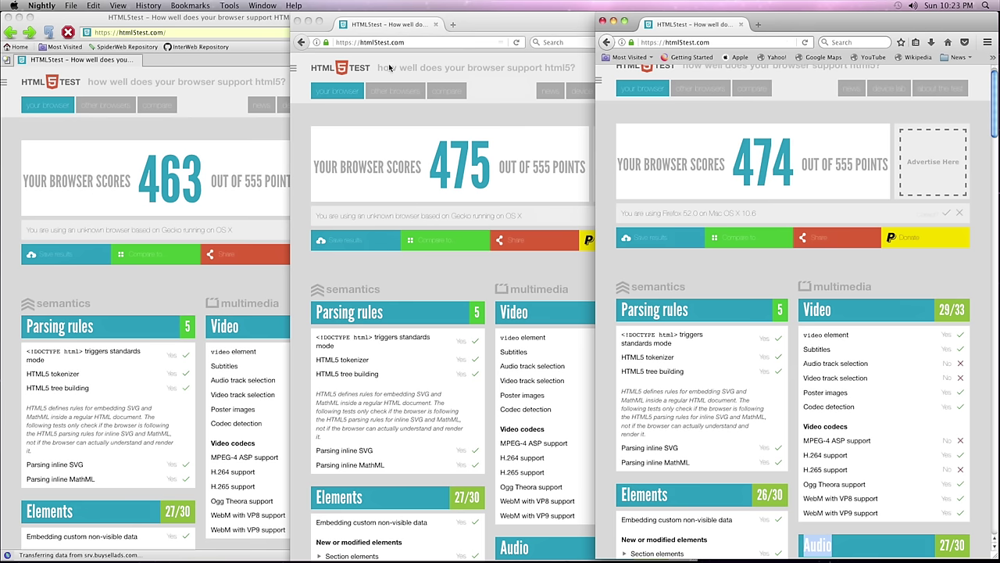
Compare the HTML5test scores of SpiderWeb (463), InterWeb (475) and Nightly (474)
{"action": "left_click", "coordinate": [199, 125]}
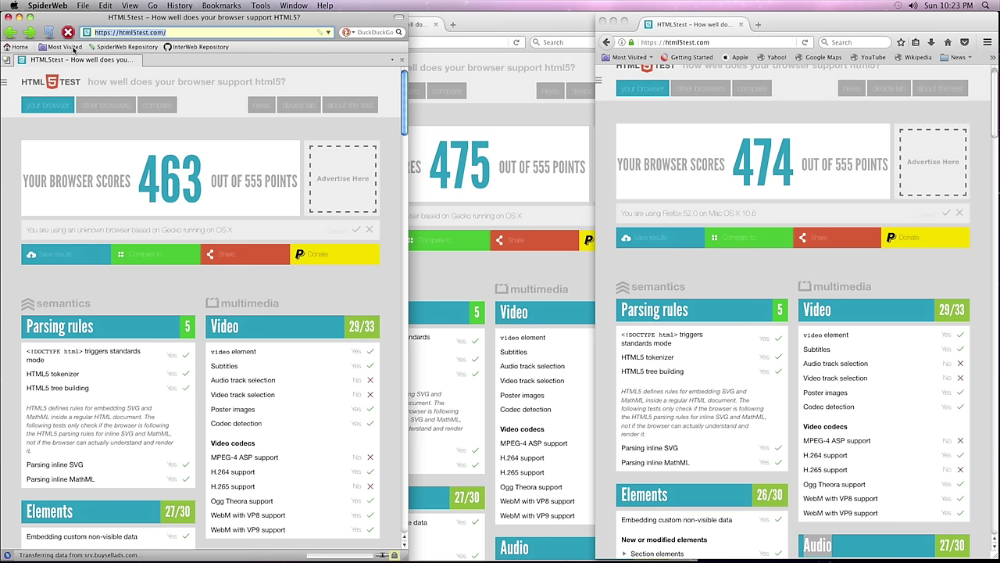
{"action": "key", "text": "super+Tab"}
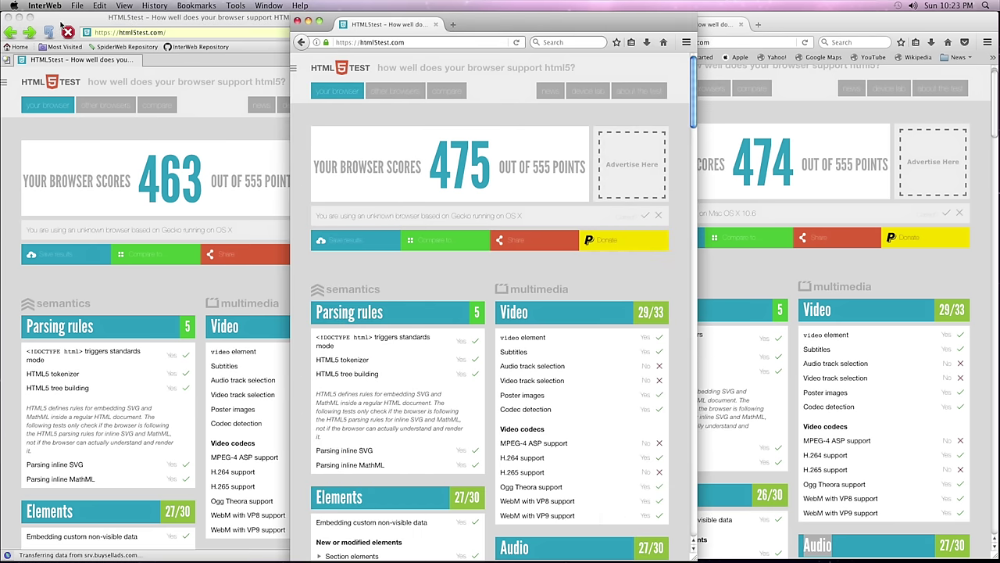
{"action": "left_click", "coordinate": [798, 241]}
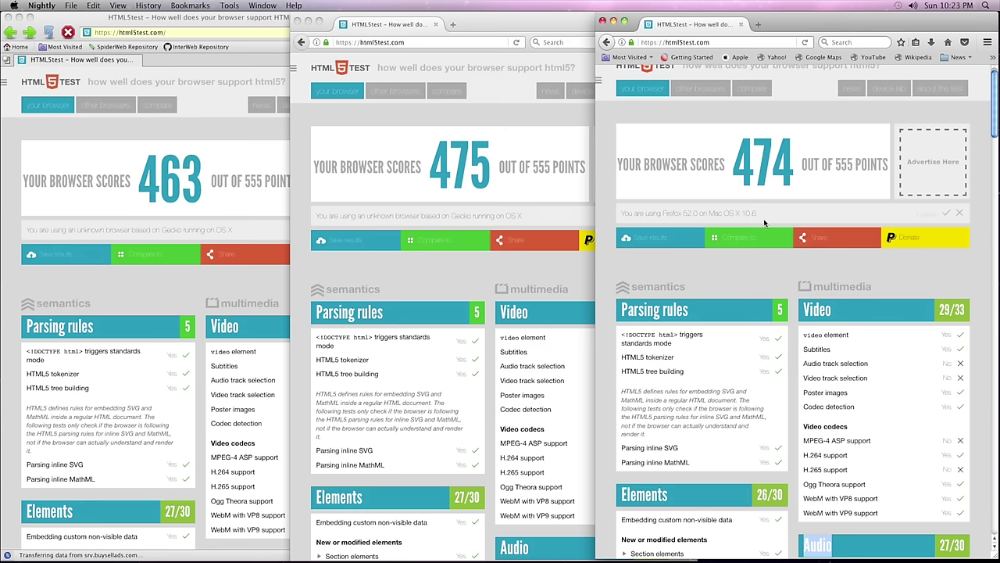
{"action": "left_click", "coordinate": [469, 160]}
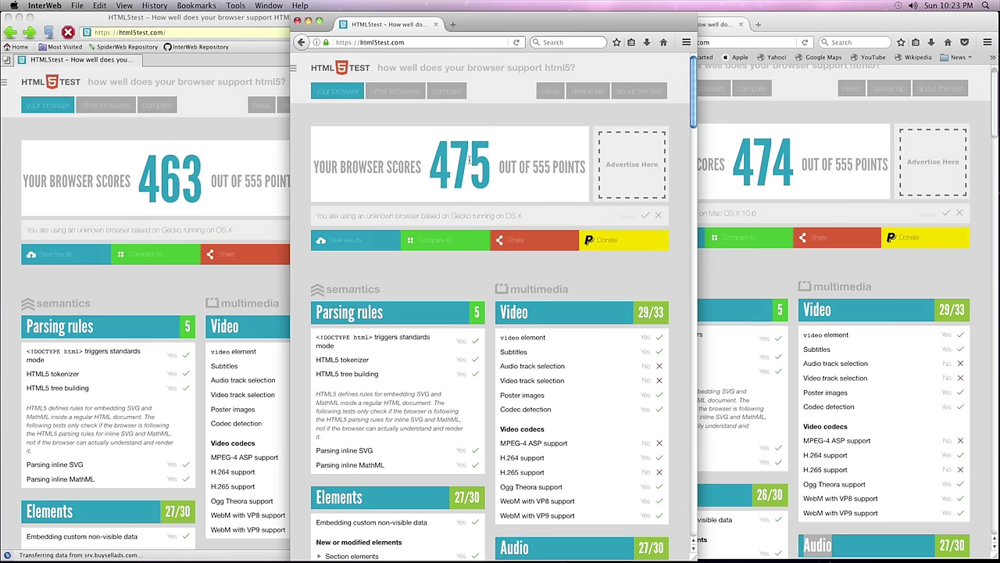
Scroll through InterWeb's detailed feature results, then bring Nightly's results forward and scroll them
{"action": "scroll", "coordinate": [680, 302], "scroll_direction": "down", "scroll_amount": 5}
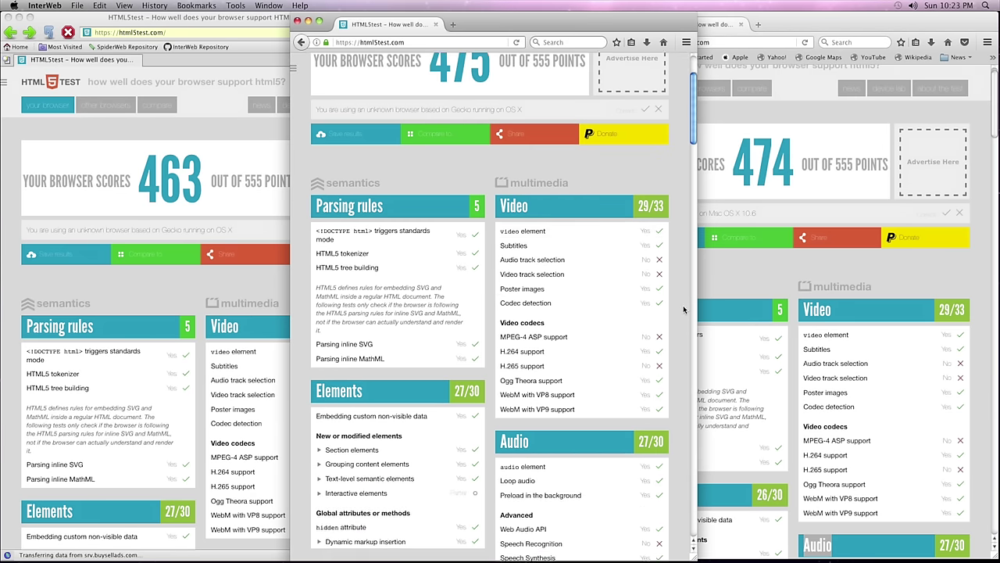
{"action": "scroll", "coordinate": [678, 305], "scroll_direction": "down", "scroll_amount": 9}
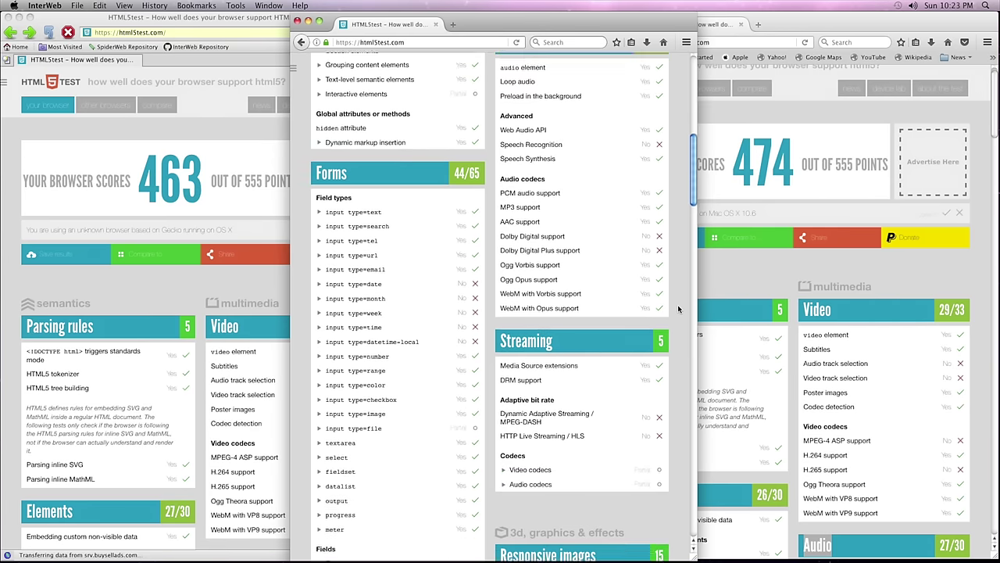
{"action": "scroll", "coordinate": [677, 304], "scroll_direction": "down", "scroll_amount": 3}
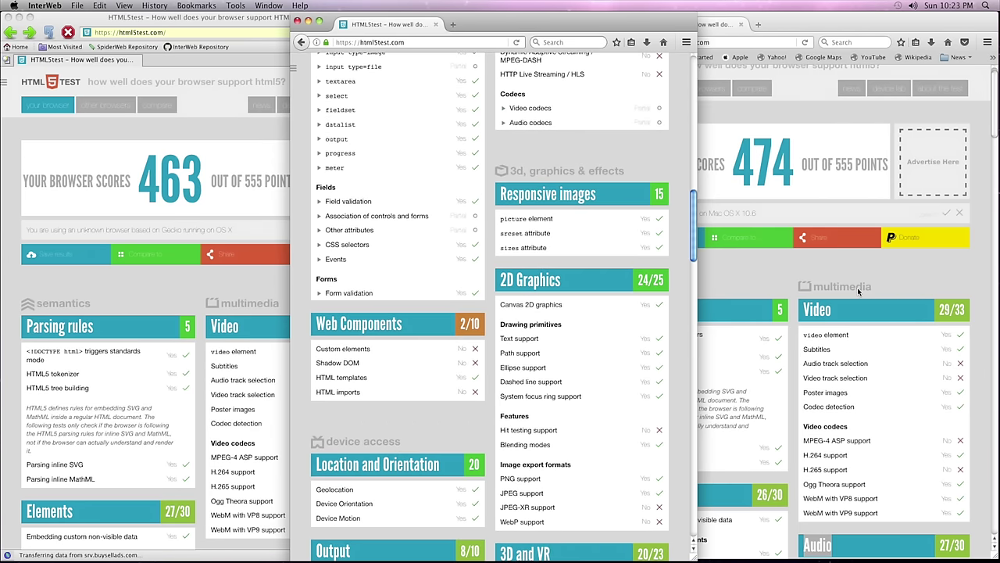
{"action": "scroll", "coordinate": [858, 287], "scroll_direction": "down", "scroll_amount": 1}
{"action": "scroll", "coordinate": [857, 292], "scroll_direction": "down", "scroll_amount": 2}
{"action": "left_click", "coordinate": [857, 292]}
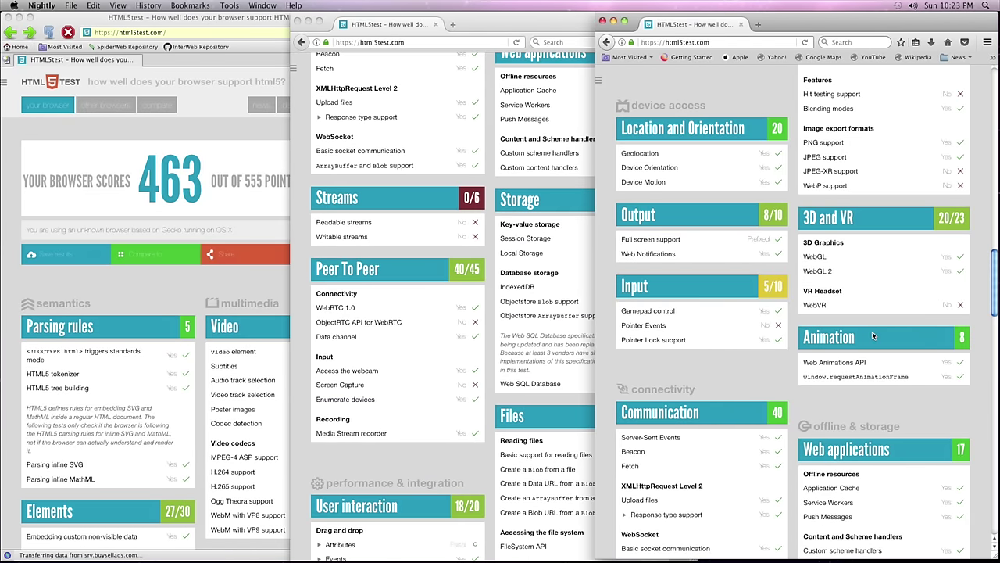
{"action": "scroll", "coordinate": [869, 336], "scroll_direction": "down", "scroll_amount": 15}
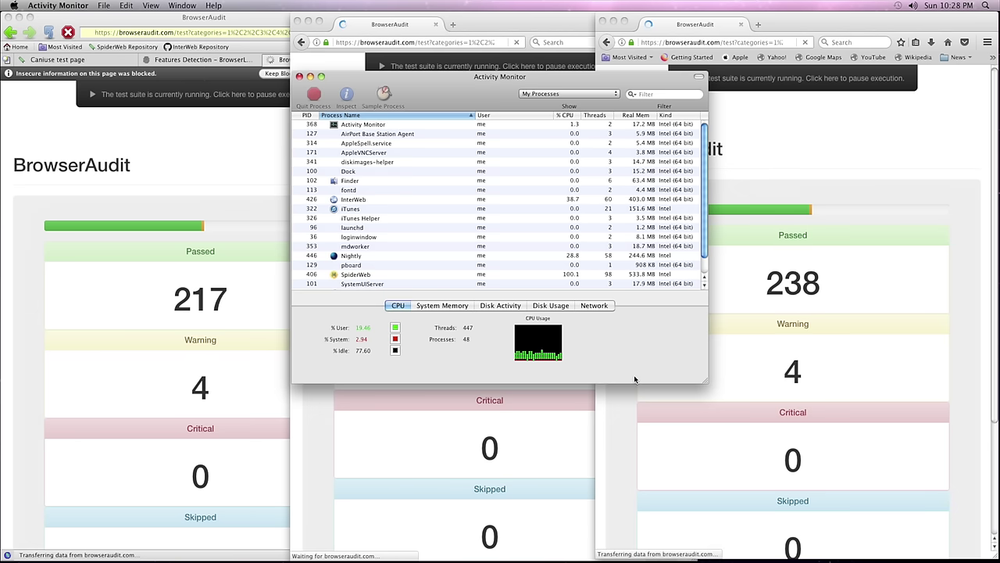
Switch Activity Monitor to the System Memory view and scroll the process list
{"action": "left_click", "coordinate": [442, 305]}
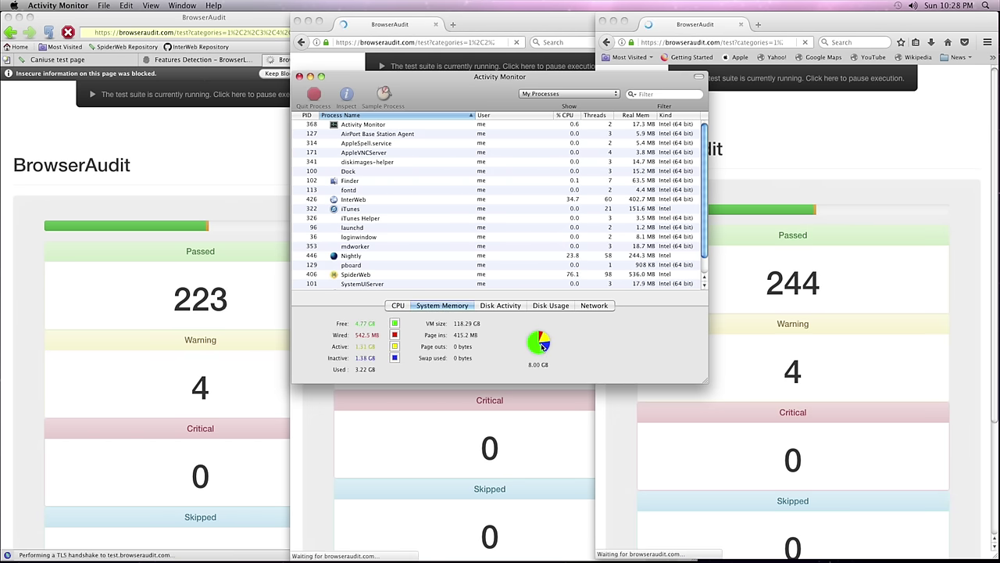
{"action": "key", "text": "super+Tab"}
{"action": "key", "text": "Escape"}
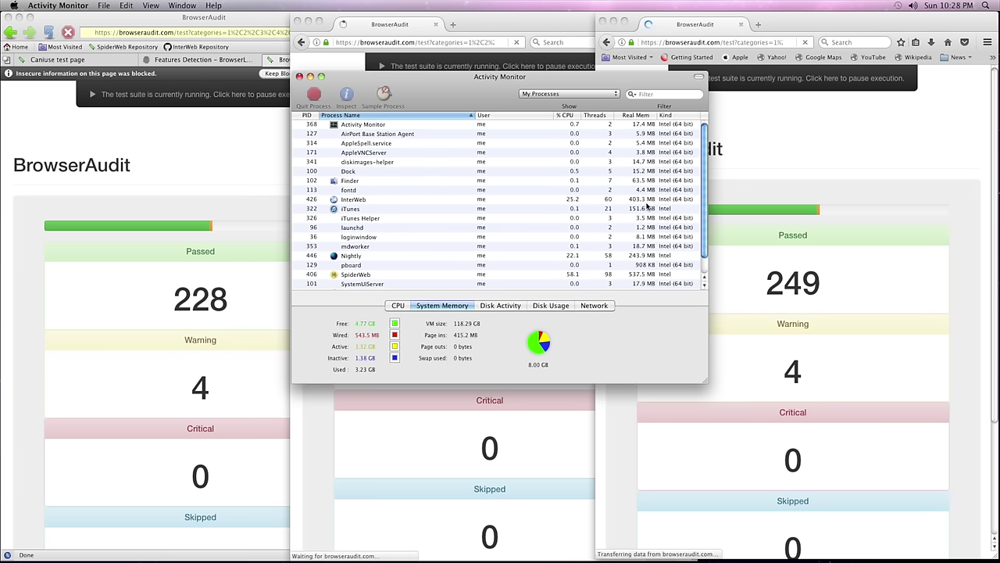
{"action": "scroll", "coordinate": [647, 235], "scroll_direction": "down", "scroll_amount": 1}
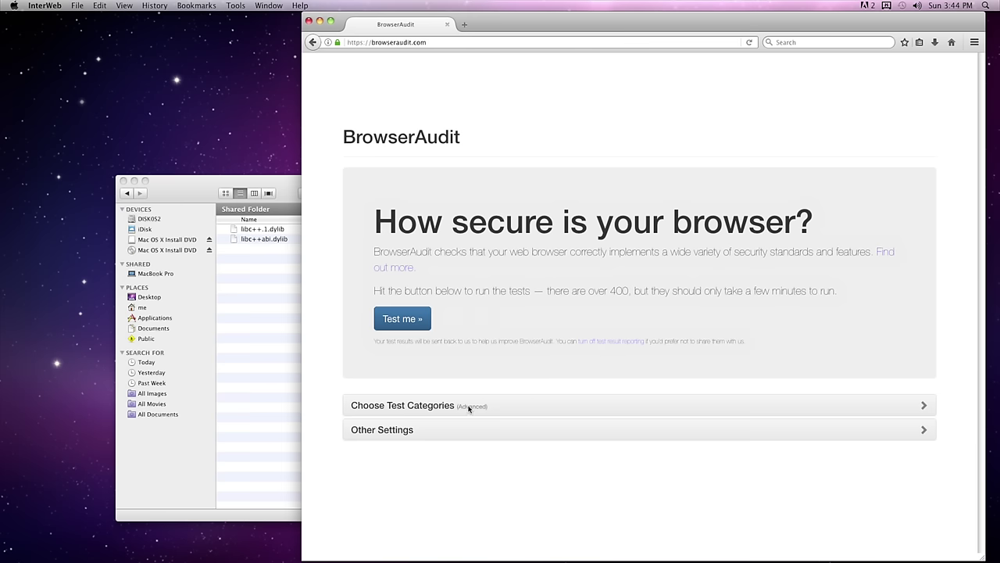
Run the BrowserAudit suite, then compare InterWeb's and Nightly's finished results
{"action": "left_click", "coordinate": [402, 318]}
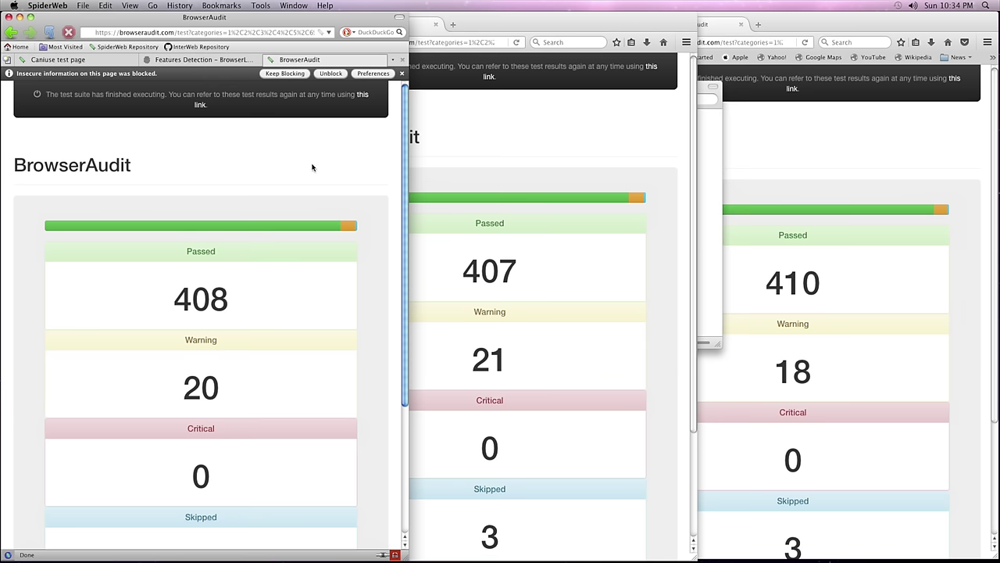
{"action": "left_click", "coordinate": [529, 140]}
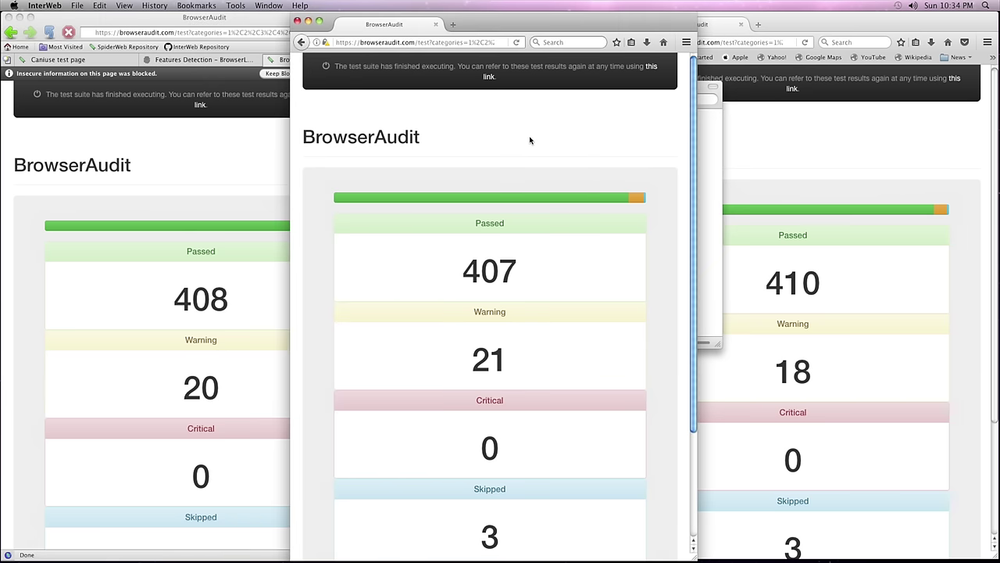
{"action": "left_click", "coordinate": [880, 171]}
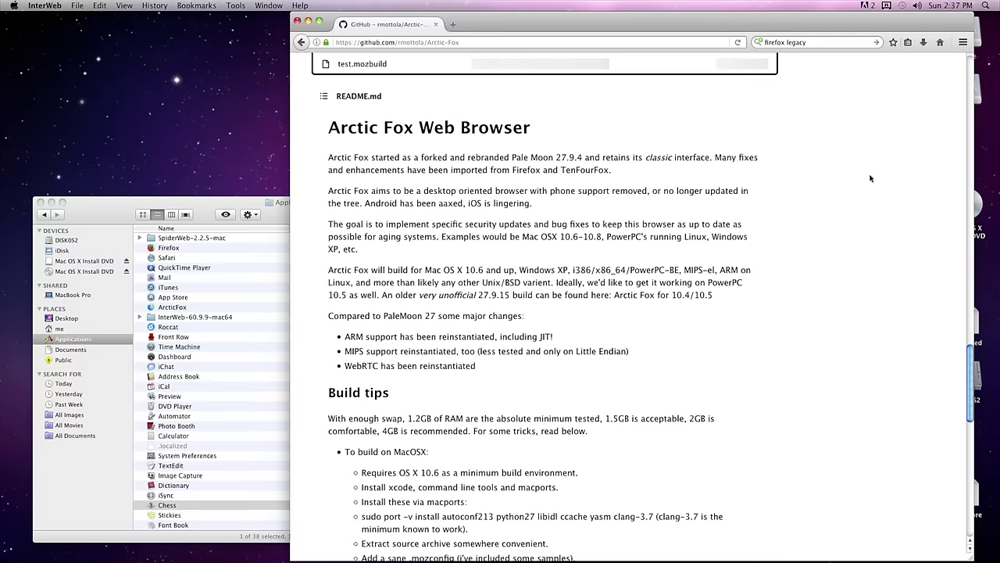
Scroll the Arctic Fox readme and open its GitHub releases page showing 42.1
{"action": "scroll", "coordinate": [871, 179], "scroll_direction": "up", "scroll_amount": 3}
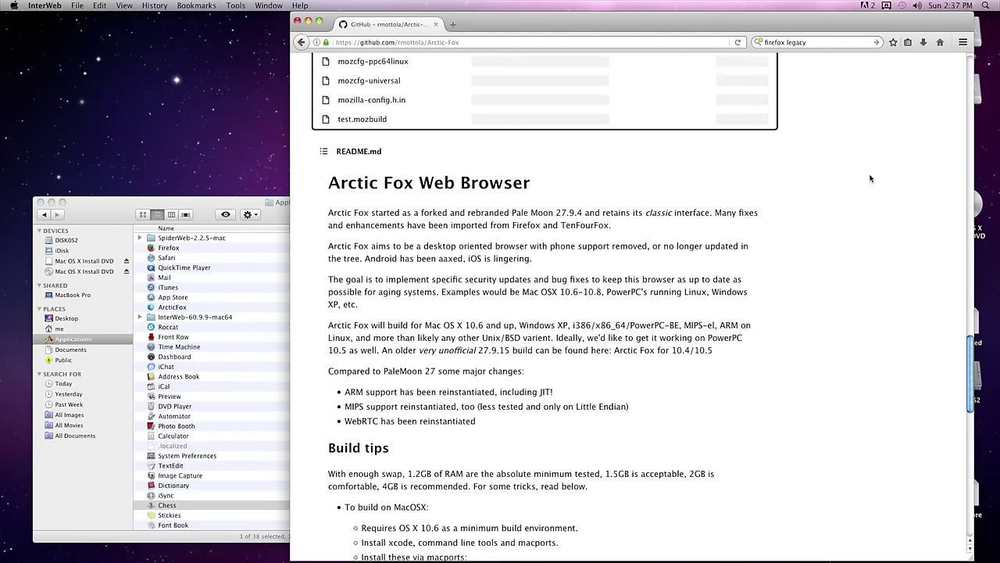
{"action": "scroll", "coordinate": [871, 178], "scroll_direction": "down", "scroll_amount": 5}
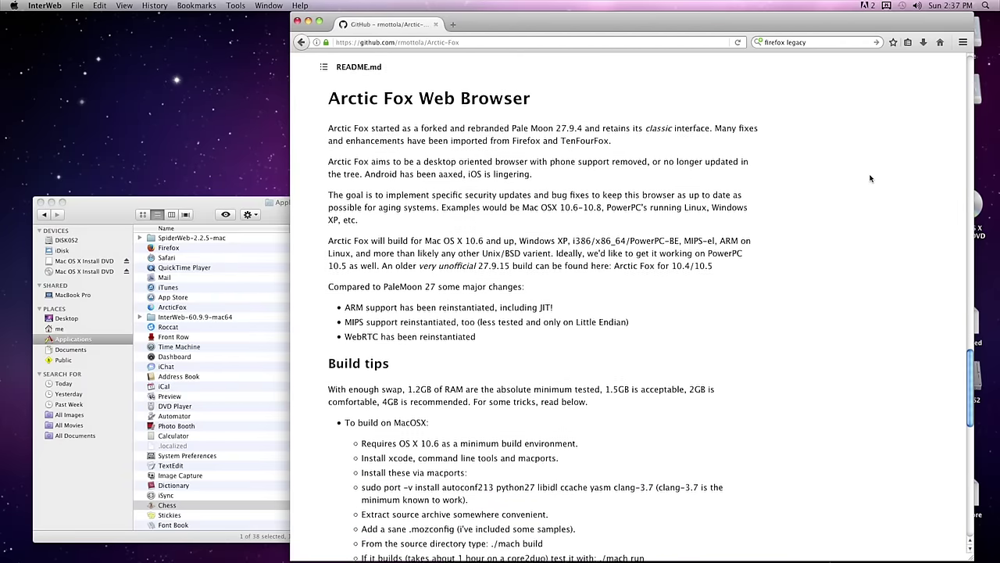
{"action": "scroll", "coordinate": [870, 178], "scroll_direction": "down", "scroll_amount": 10}
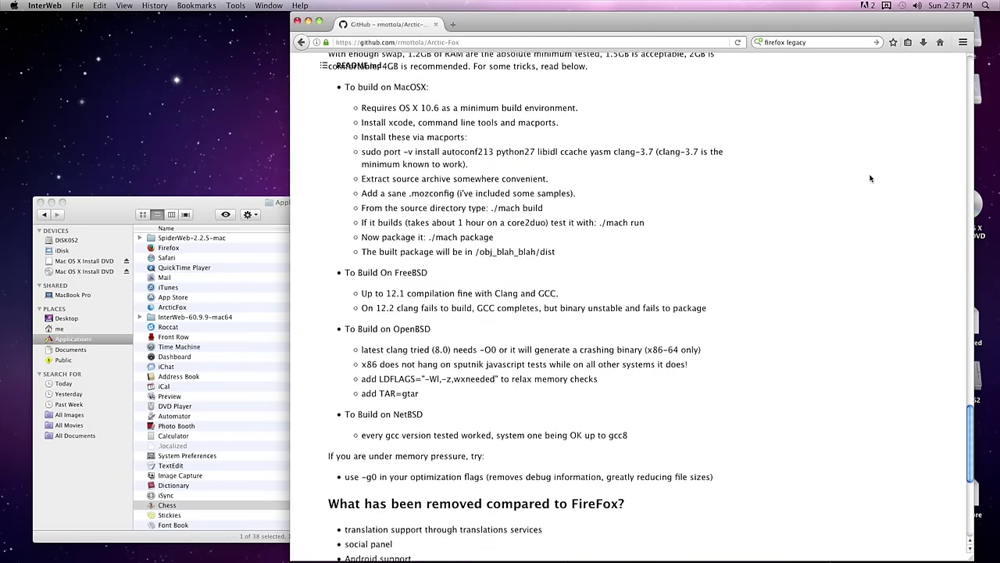
{"action": "scroll", "coordinate": [871, 179], "scroll_direction": "down", "scroll_amount": 2}
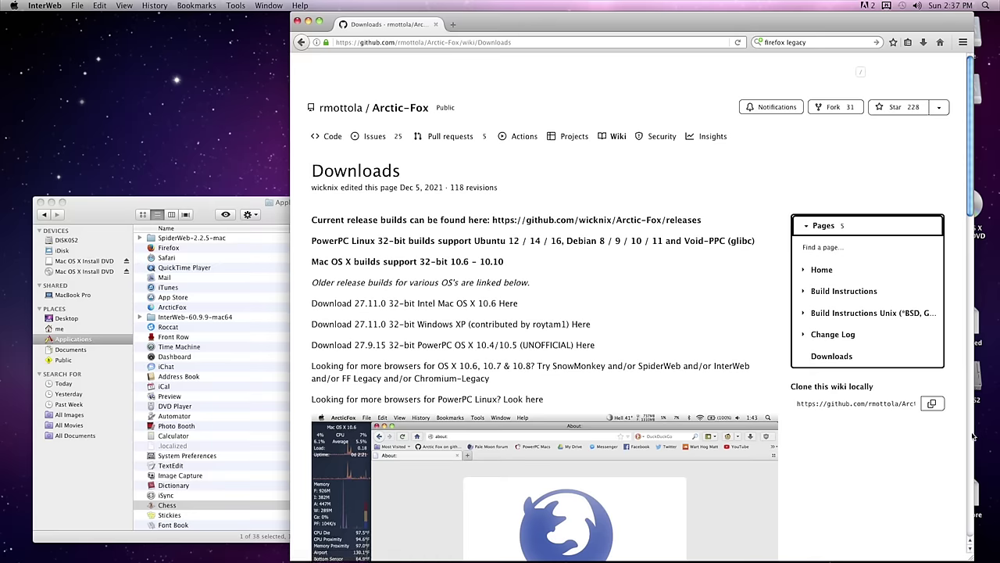
{"action": "scroll", "coordinate": [973, 436], "scroll_direction": "down", "scroll_amount": 10}
{"action": "left_click_drag", "start_coordinate": [970, 304], "coordinate": [982, 121]}
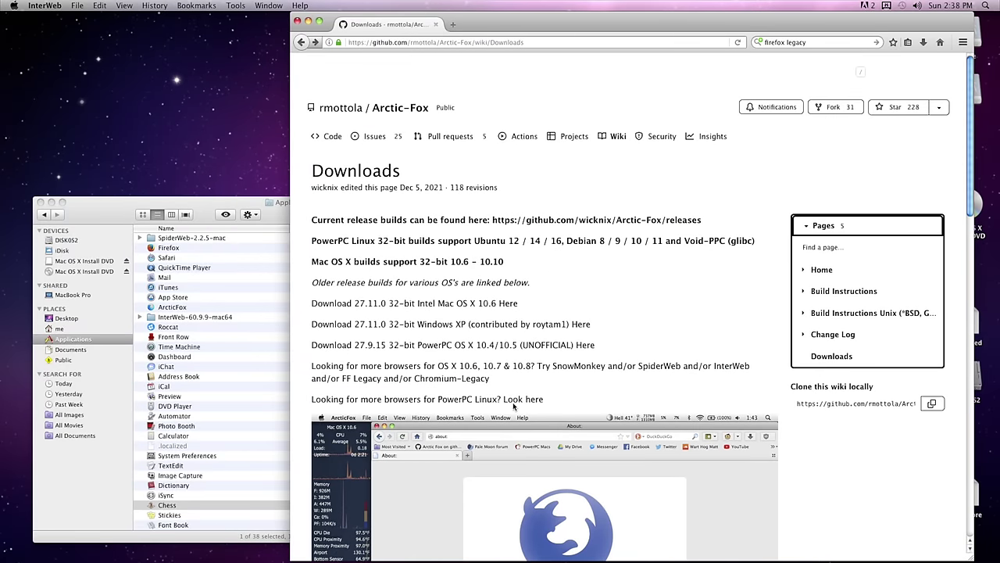
{"action": "left_click", "coordinate": [549, 220]}
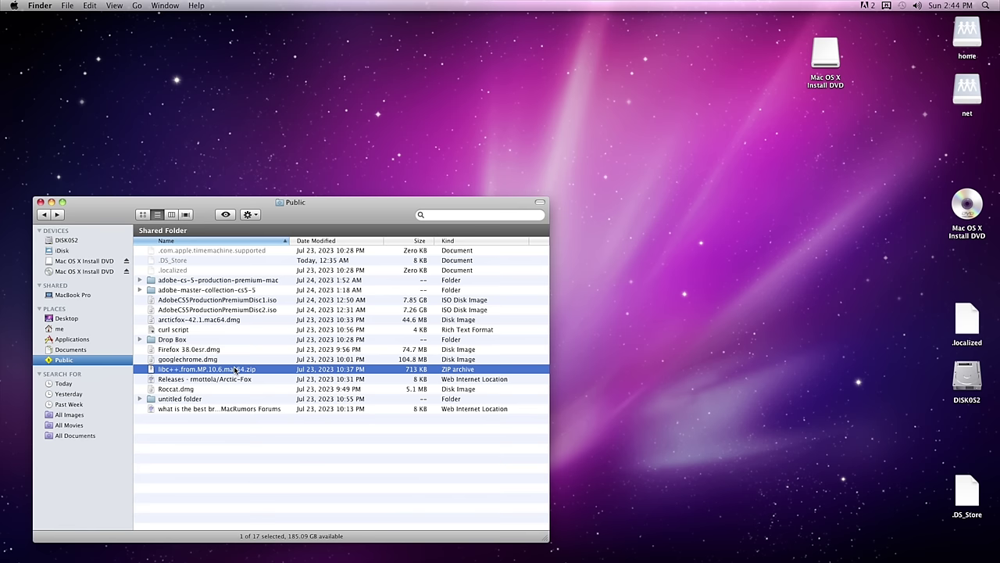
Unzip the libc++ archive in Public and open the extracted folder with its two dylibs
{"action": "double_click", "coordinate": [235, 368]}
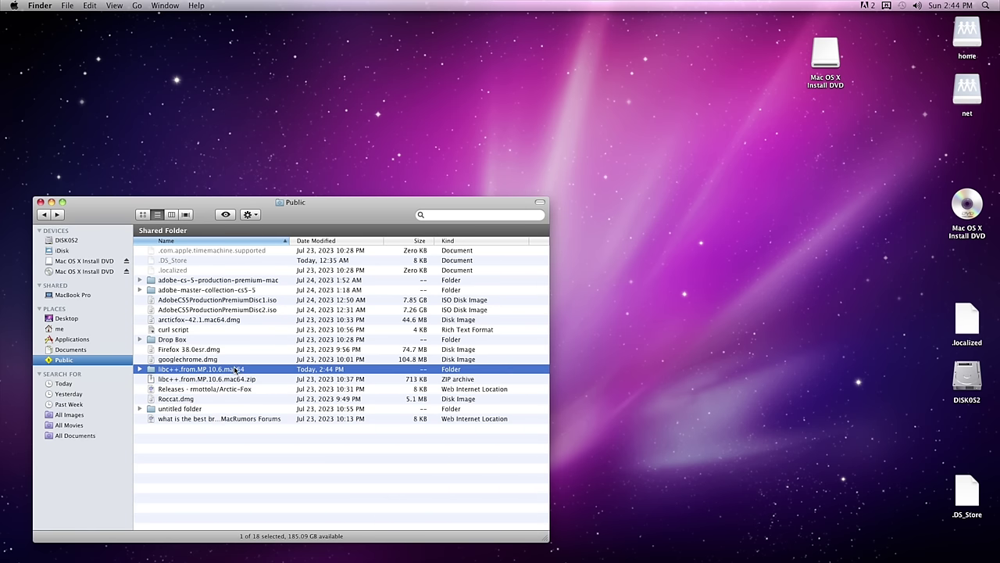
{"action": "double_click", "coordinate": [230, 372]}
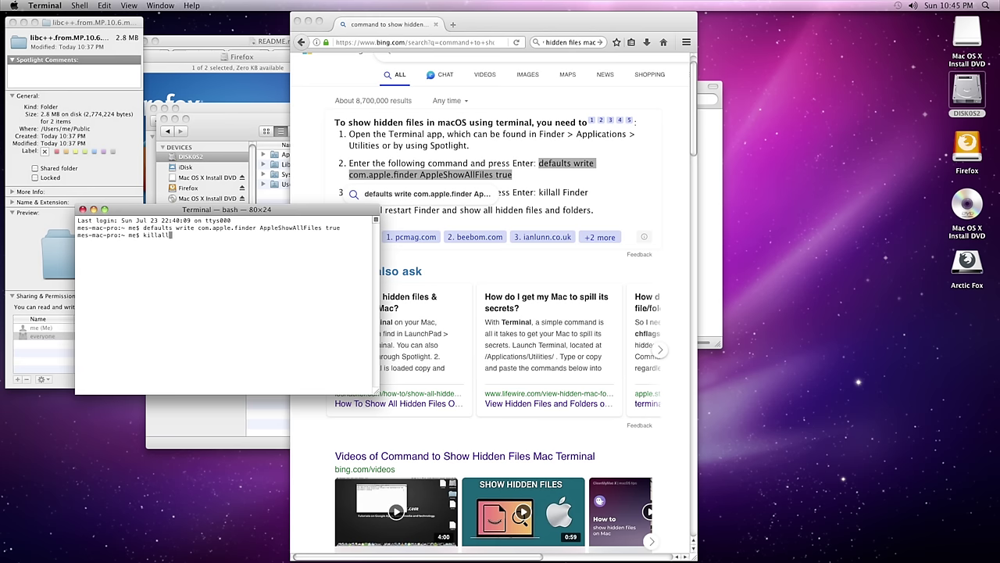
Restart Finder with killall so hidden folders show, and enlarge the disk root window
{"action": "type", "text": "der"}
{"action": "key", "text": "Return"}
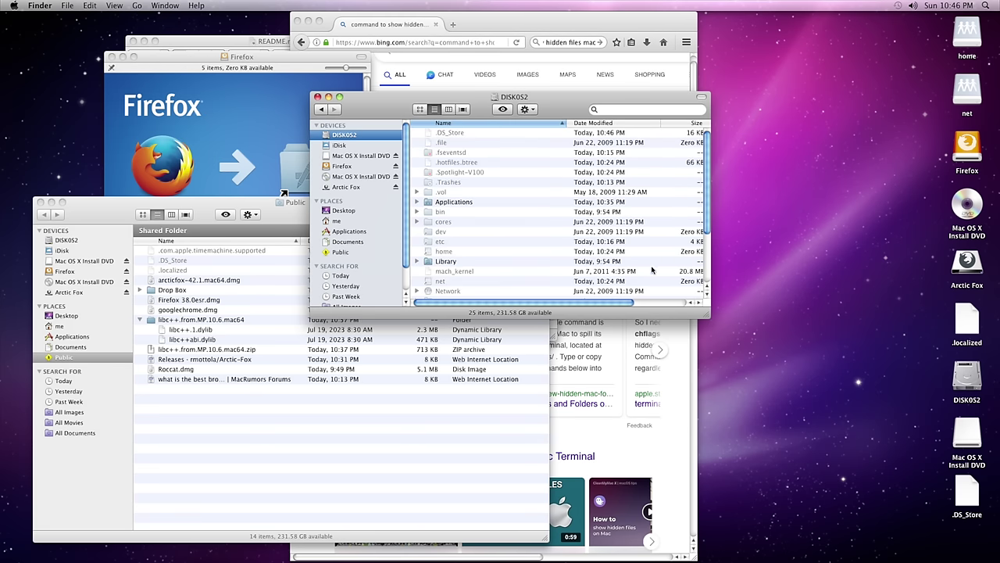
{"action": "left_click", "coordinate": [650, 263]}
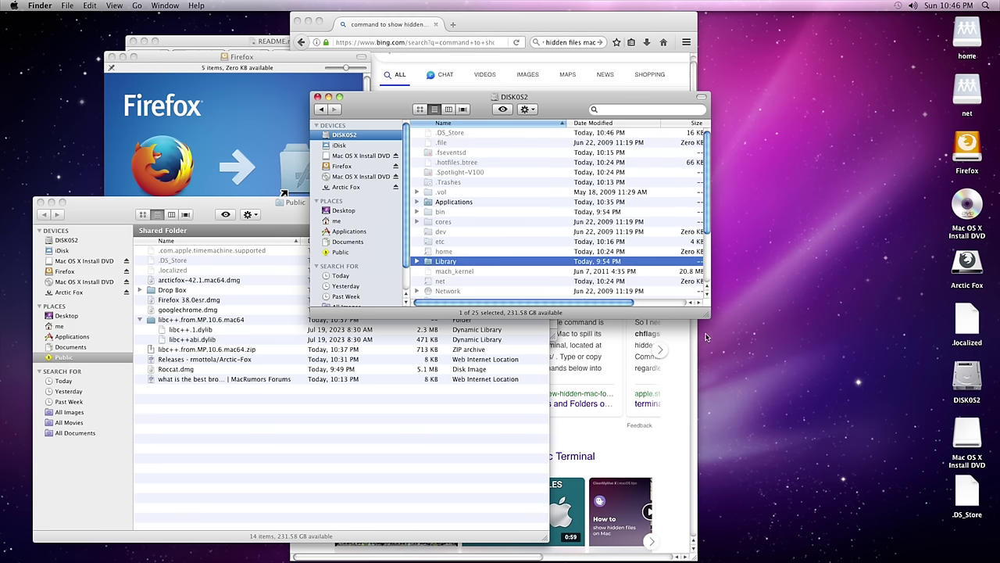
{"action": "left_click_drag", "start_coordinate": [708, 315], "coordinate": [782, 516]}
Copy the two libc++ dylibs into /usr/lib and move ArcticFox into Applications
{"action": "double_click", "coordinate": [450, 350]}
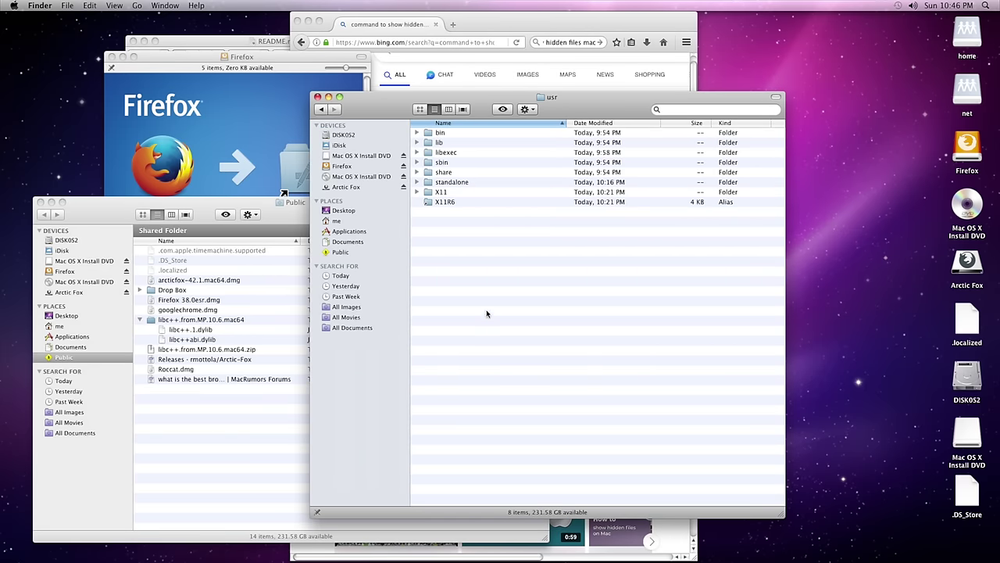
{"action": "double_click", "coordinate": [439, 142]}
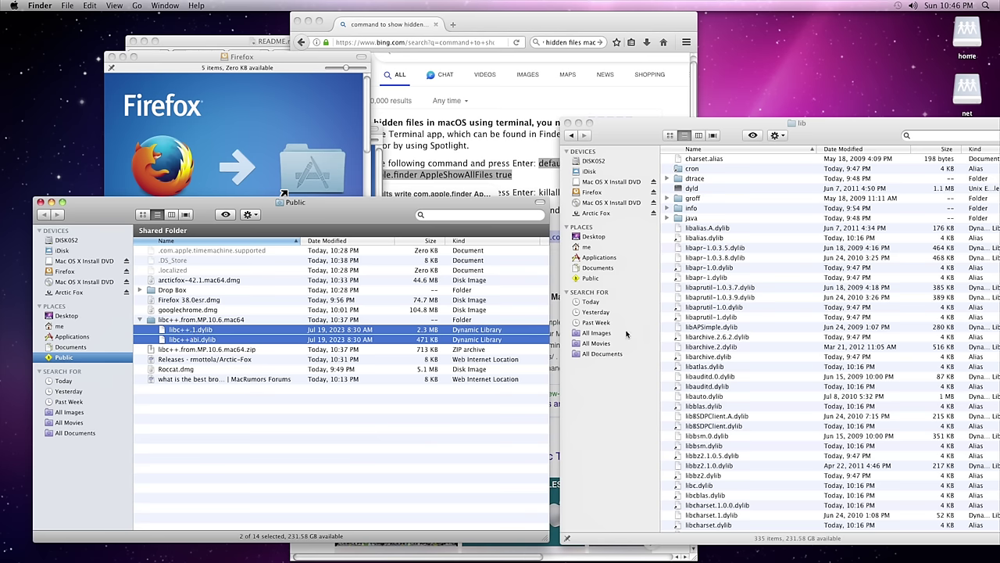
{"action": "left_click", "coordinate": [866, 280]}
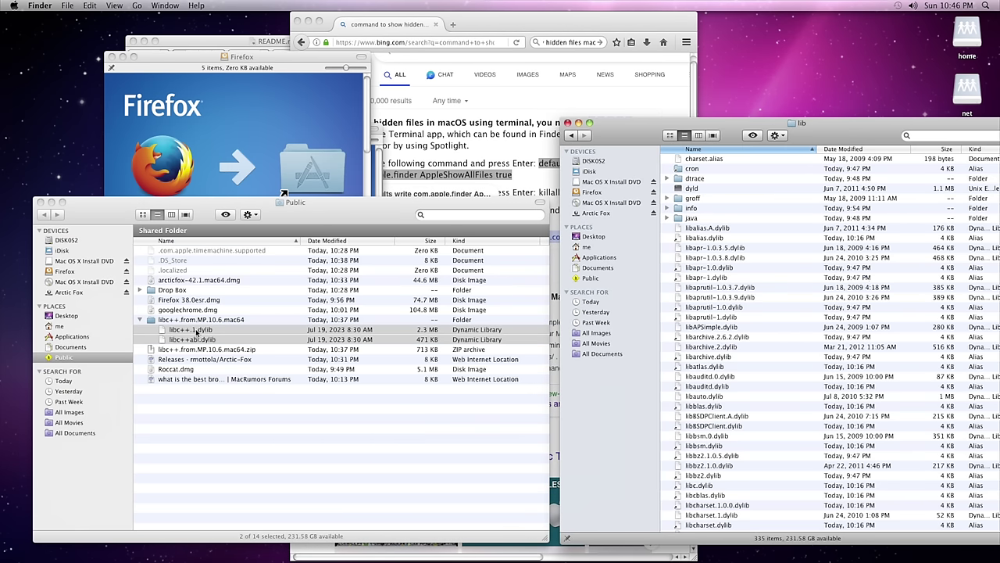
{"action": "left_click_drag", "start_coordinate": [197, 331], "coordinate": [792, 299]}
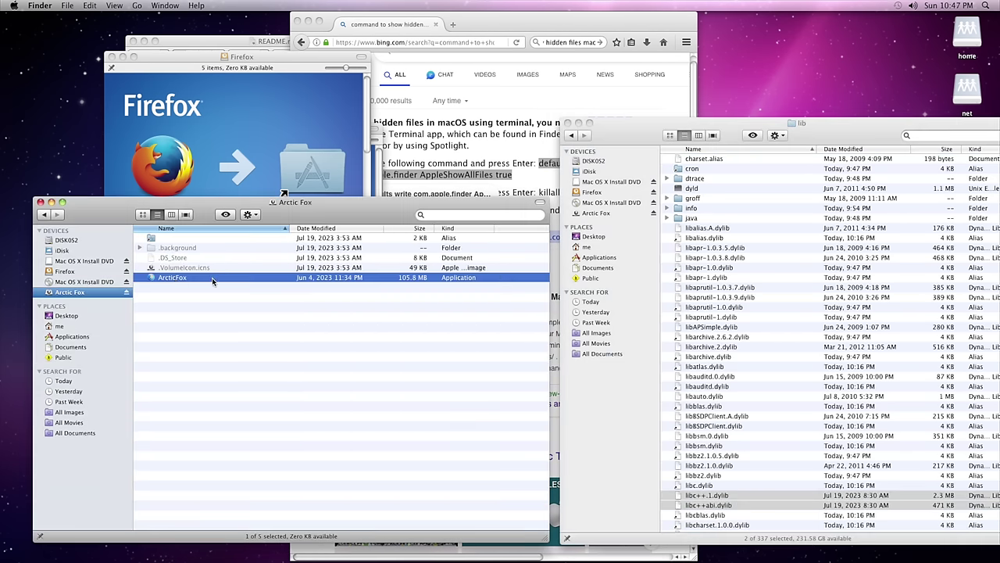
{"action": "left_click_drag", "start_coordinate": [203, 279], "coordinate": [72, 338]}
Launch Arctic Fox, load the LTT Backpack 9-month review on YouTube, and play it
{"action": "double_click", "coordinate": [156, 266]}
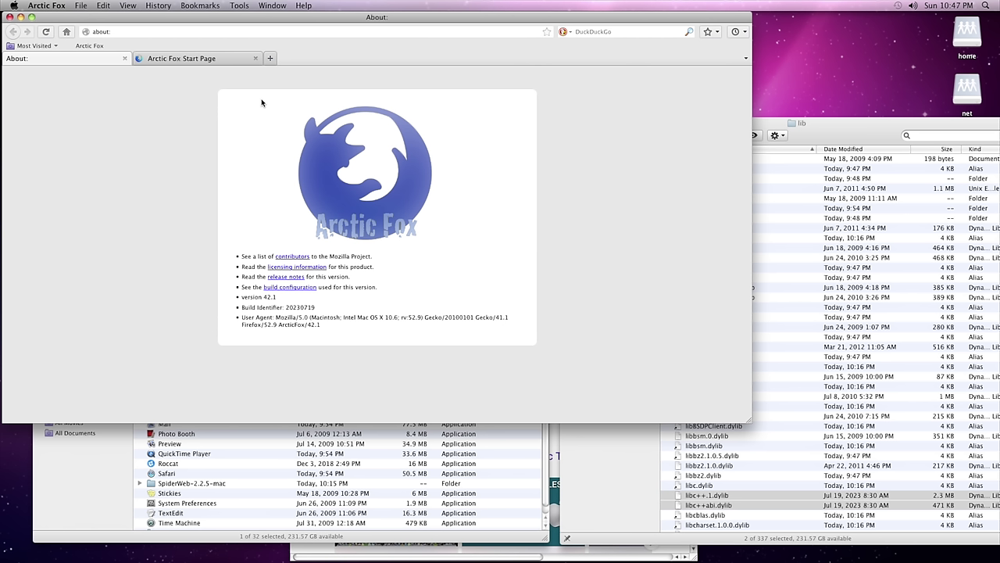
{"action": "left_click", "coordinate": [200, 32]}
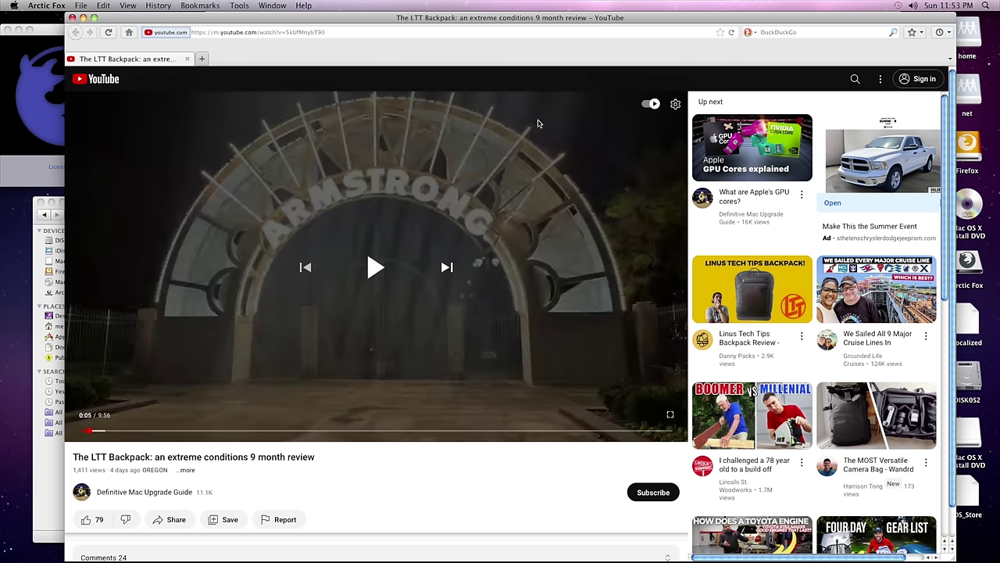
{"action": "left_click", "coordinate": [390, 293]}
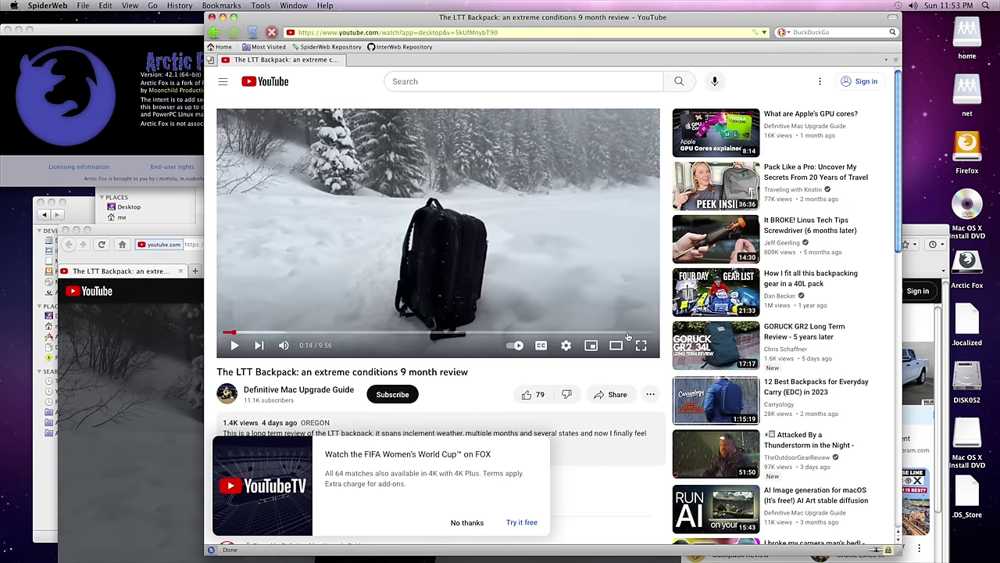
Watch the review in theater mode at 1080p in full screen, dismissing the YouTube TV promo
{"action": "left_click", "coordinate": [616, 344]}
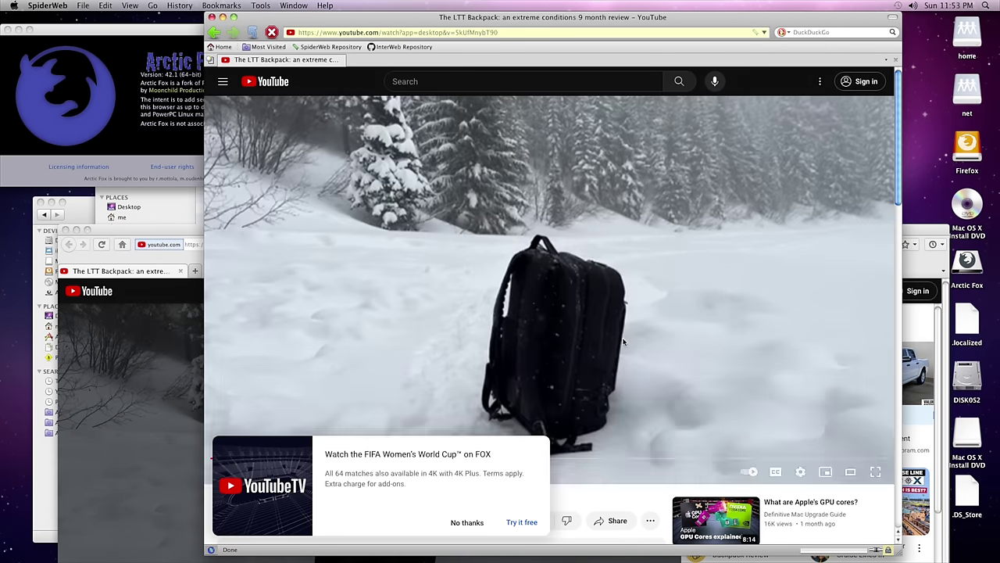
{"action": "left_click", "coordinate": [466, 522]}
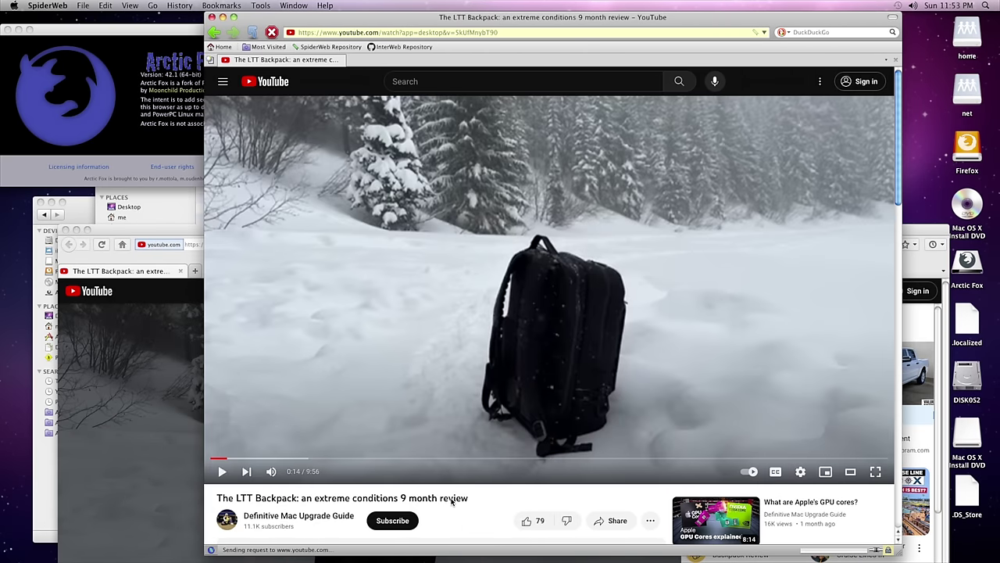
{"action": "left_click", "coordinate": [802, 471]}
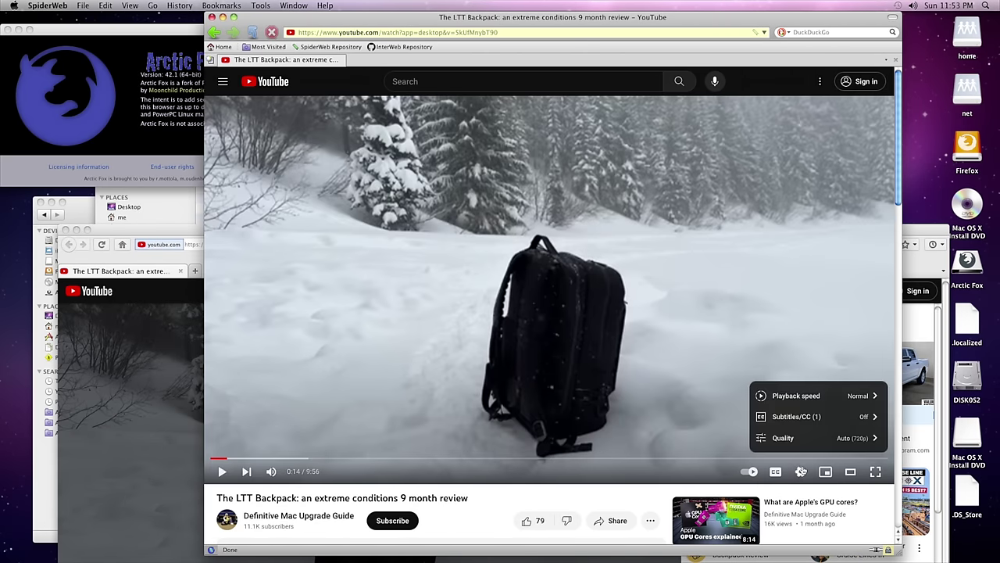
{"action": "left_click", "coordinate": [836, 439]}
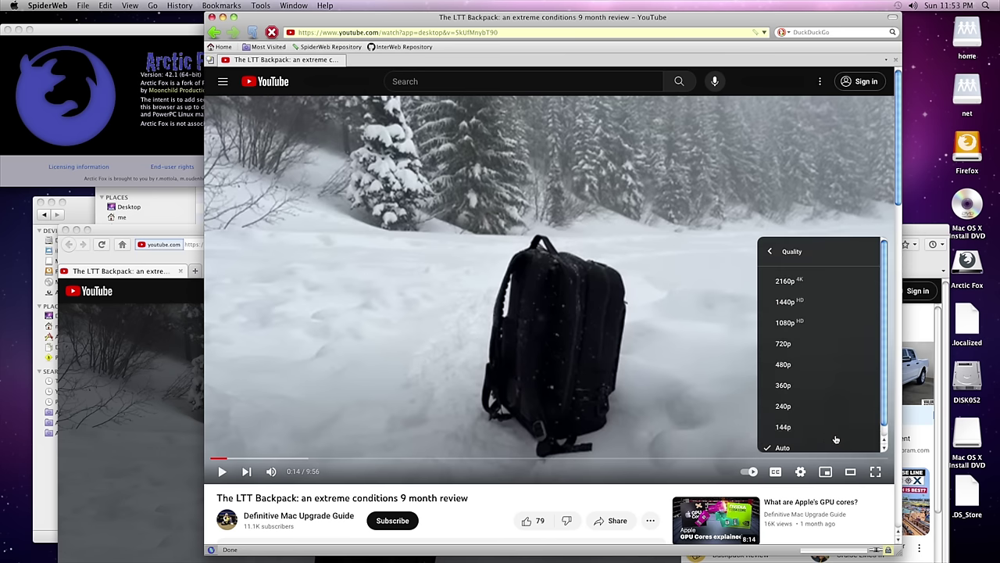
{"action": "left_click", "coordinate": [825, 330]}
{"action": "key", "text": "f"}
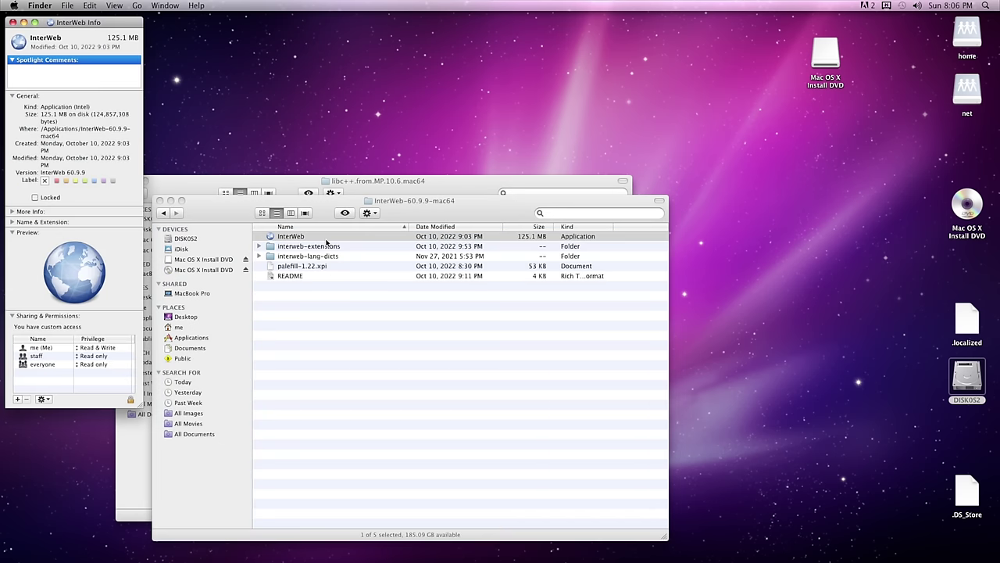
Launch InterWeb and search Bing for 'innerweb snow leopard'
{"action": "double_click", "coordinate": [327, 240]}
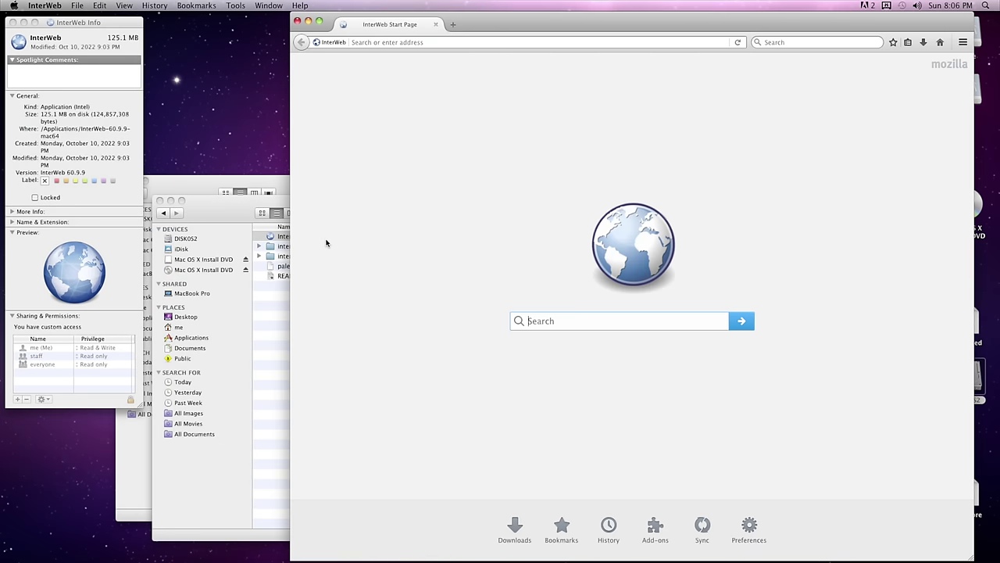
{"action": "left_click", "coordinate": [824, 43]}
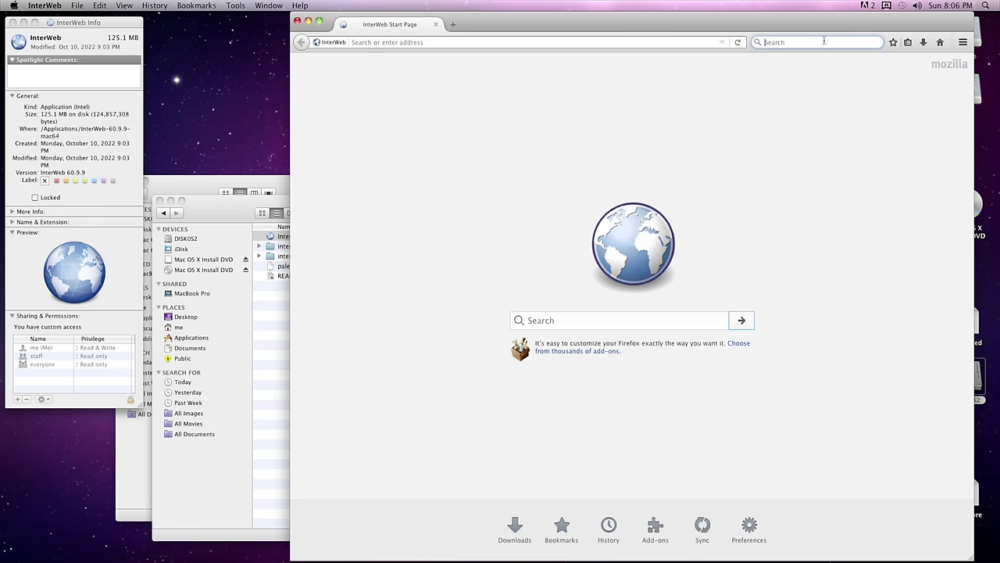
{"action": "type", "text": "innerweb"}
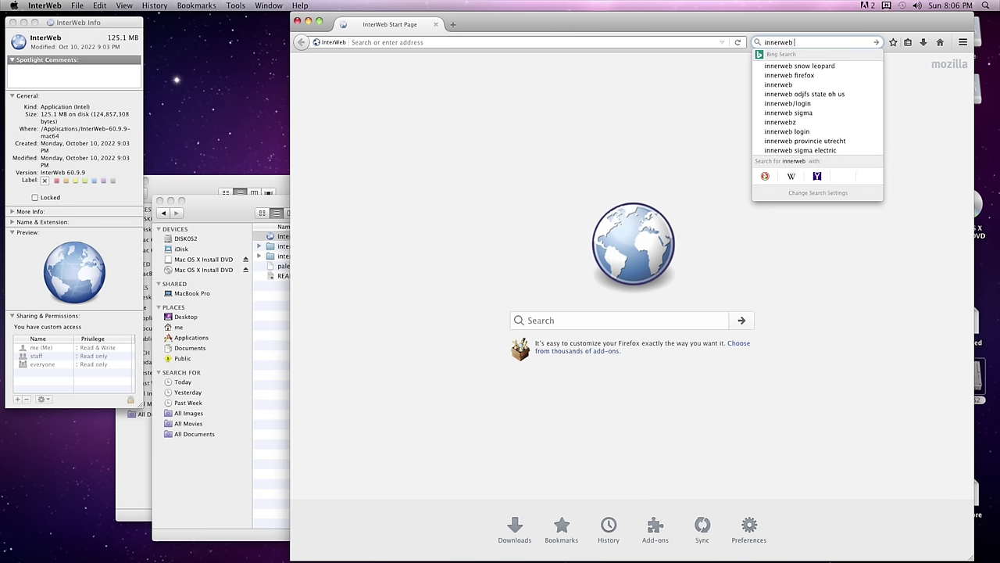
{"action": "left_click", "coordinate": [800, 66]}
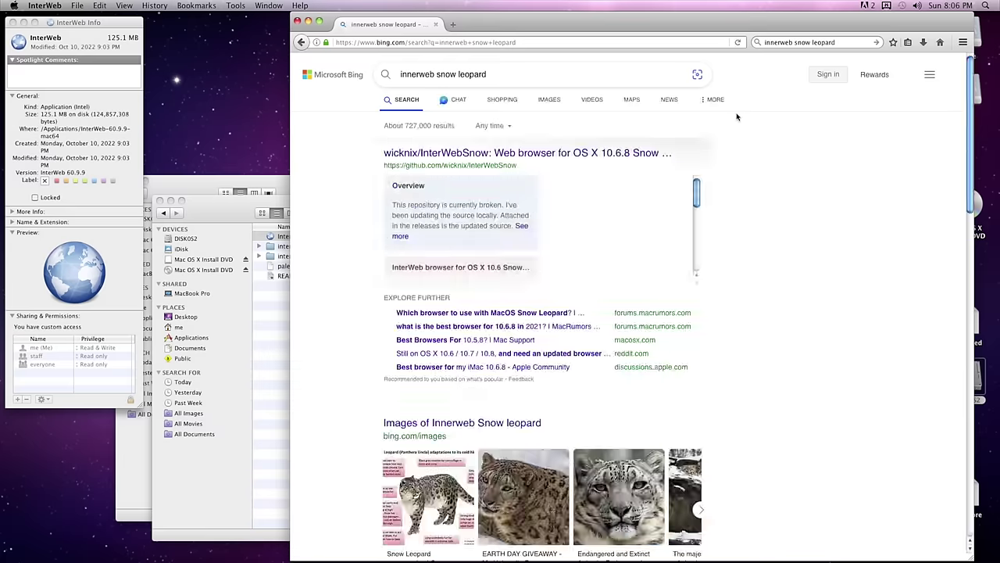
Open the InterWebSnow GitHub repository and scroll down to its README
{"action": "left_click", "coordinate": [585, 154]}
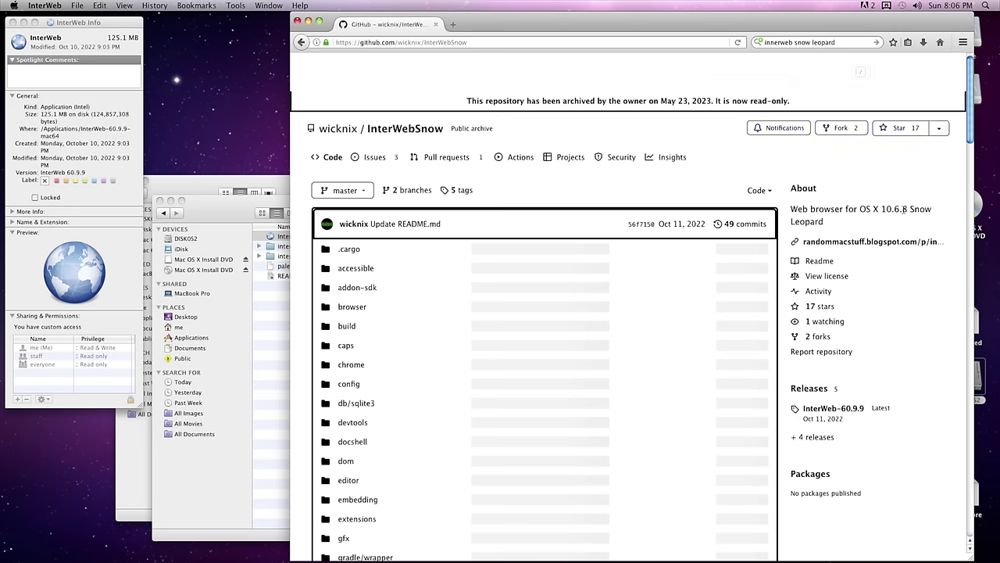
{"action": "scroll", "coordinate": [904, 211], "scroll_direction": "down", "scroll_amount": 10}
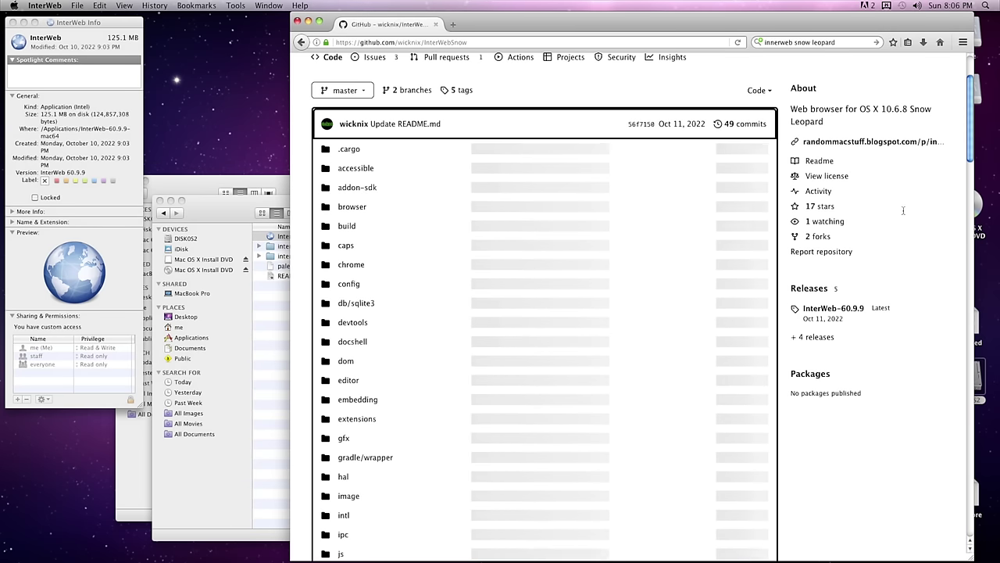
{"action": "scroll", "coordinate": [904, 211], "scroll_direction": "down", "scroll_amount": 15}
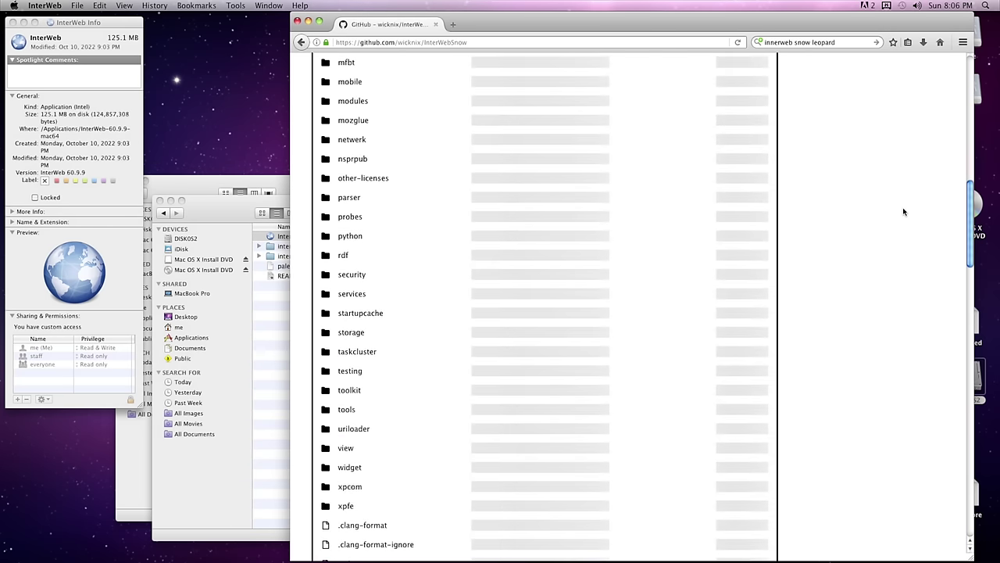
{"action": "scroll", "coordinate": [904, 211], "scroll_direction": "down", "scroll_amount": 20}
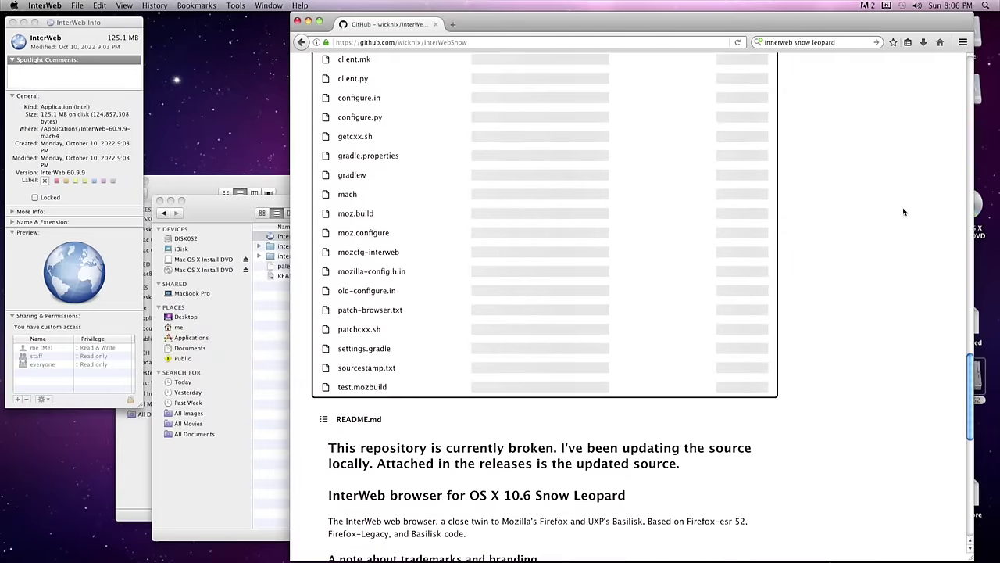
{"action": "scroll", "coordinate": [904, 211], "scroll_direction": "down", "scroll_amount": 6}
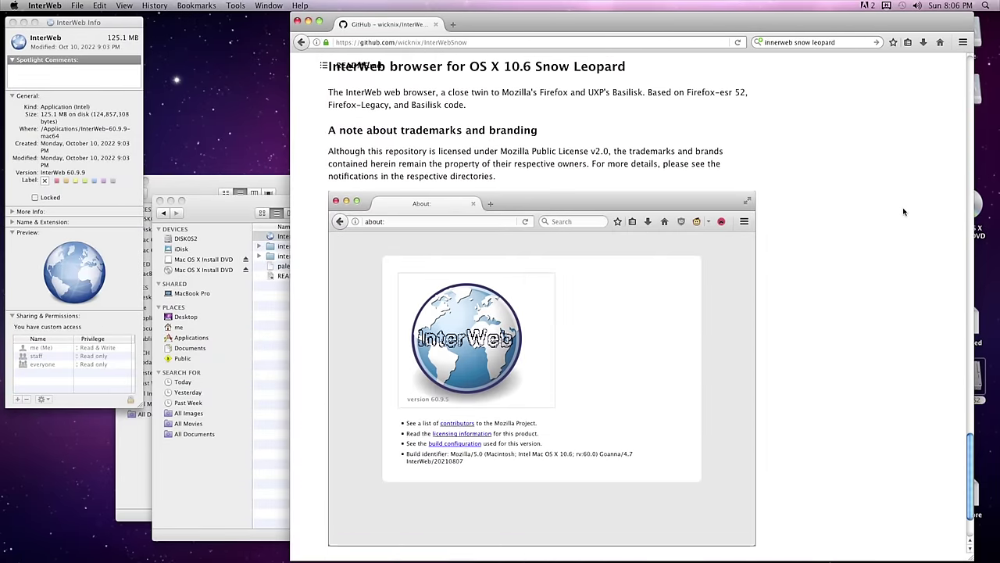
{"action": "scroll", "coordinate": [905, 211], "scroll_direction": "up", "scroll_amount": 2}
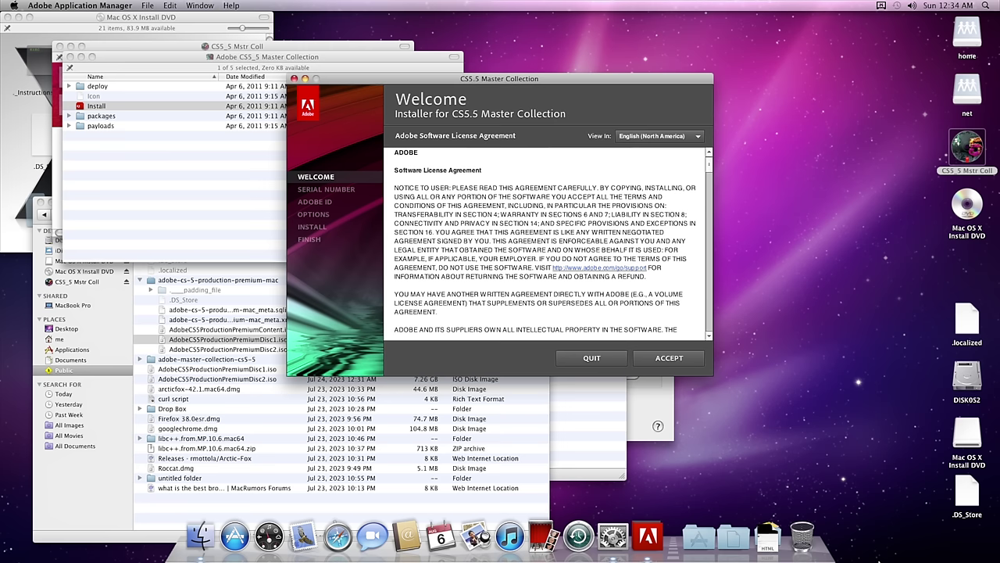
Accept the CS5.5 licence, then launch Photoshop CS5.1 as a 30-day trial without an Adobe ID
{"action": "left_click", "coordinate": [692, 361]}
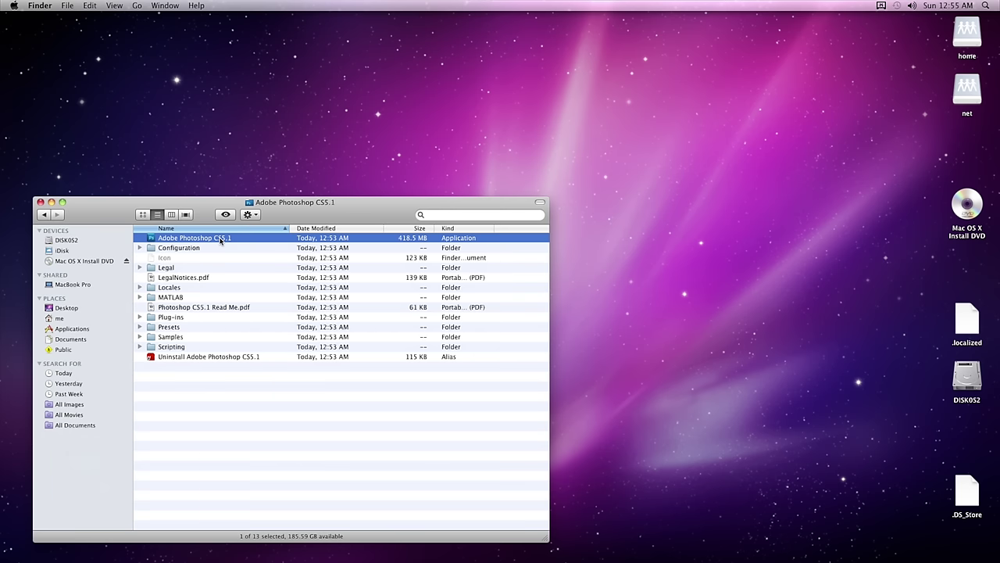
{"action": "double_click", "coordinate": [221, 240]}
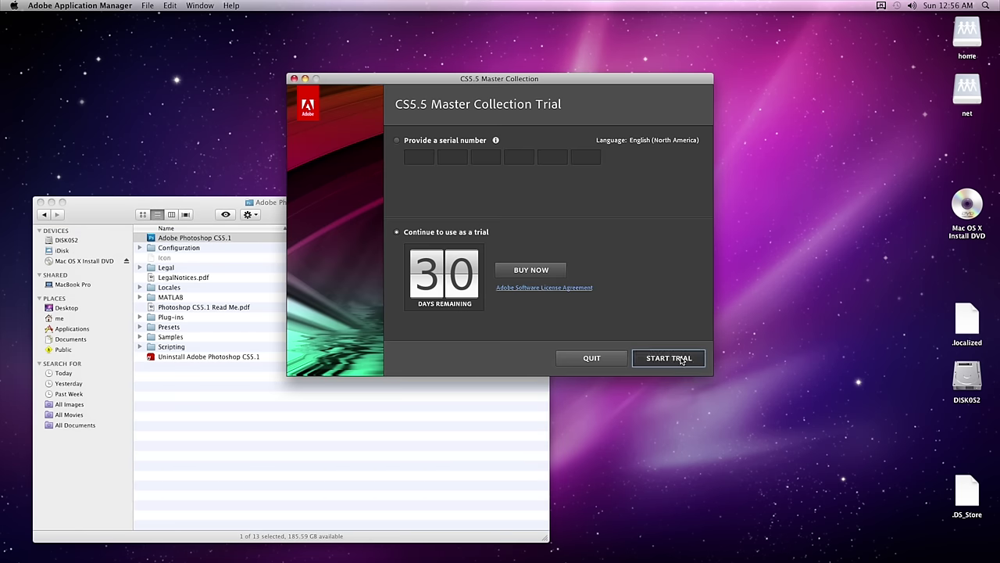
{"action": "left_click", "coordinate": [679, 360]}
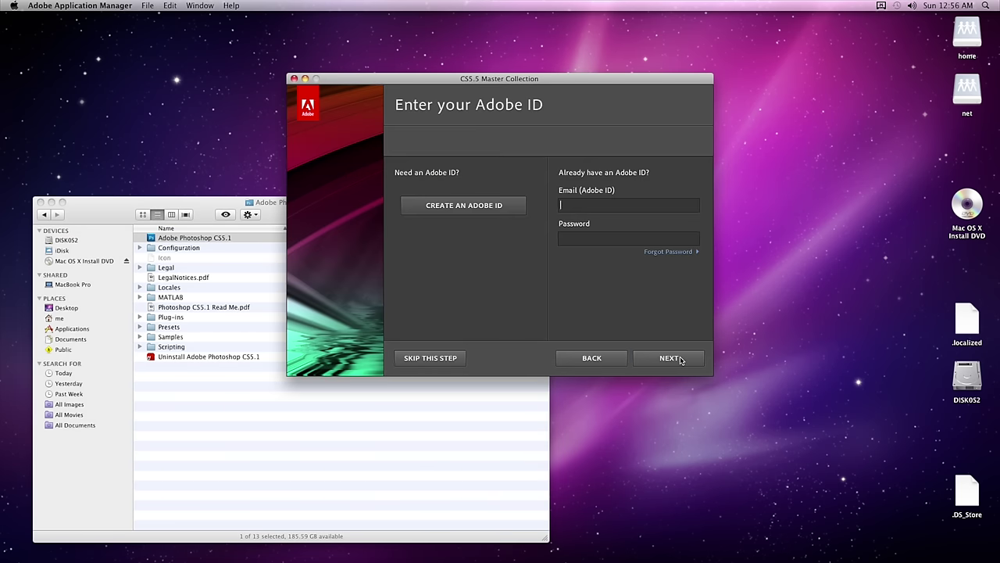
{"action": "left_click", "coordinate": [671, 358]}
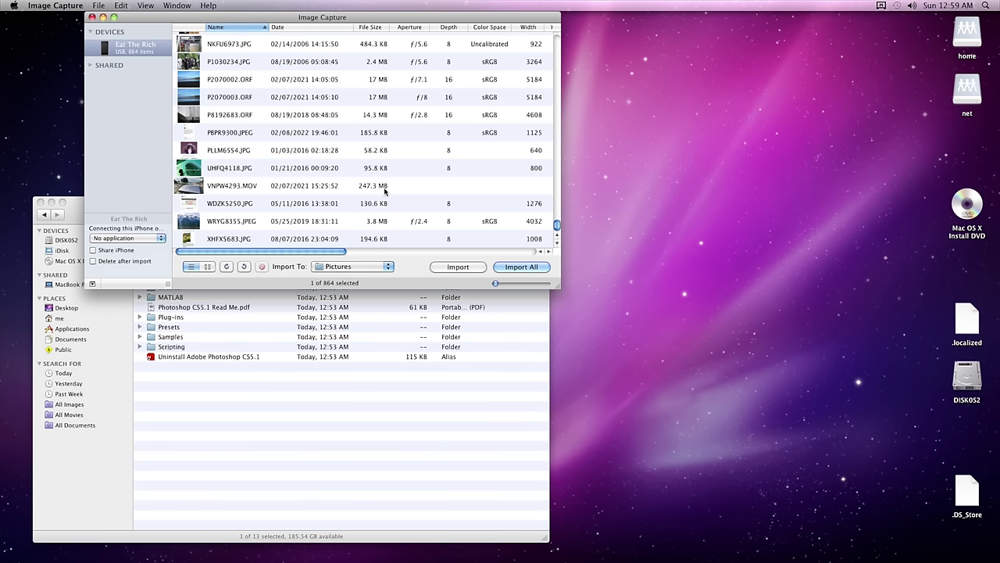
Import IMG_4130.DNG from the iPhone into Pictures and bring the Pictures window forward
{"action": "left_click", "coordinate": [219, 236]}
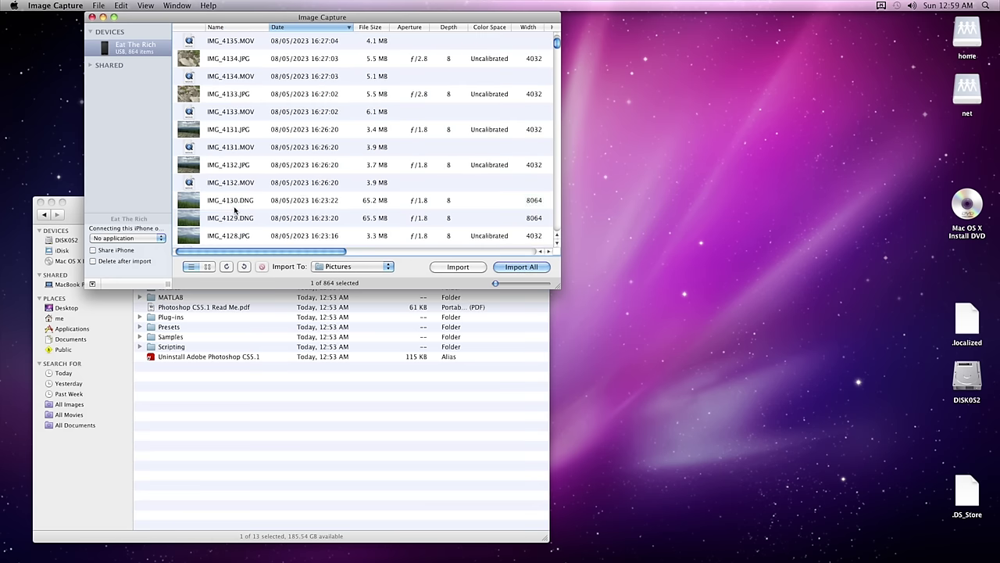
{"action": "left_click", "coordinate": [234, 207]}
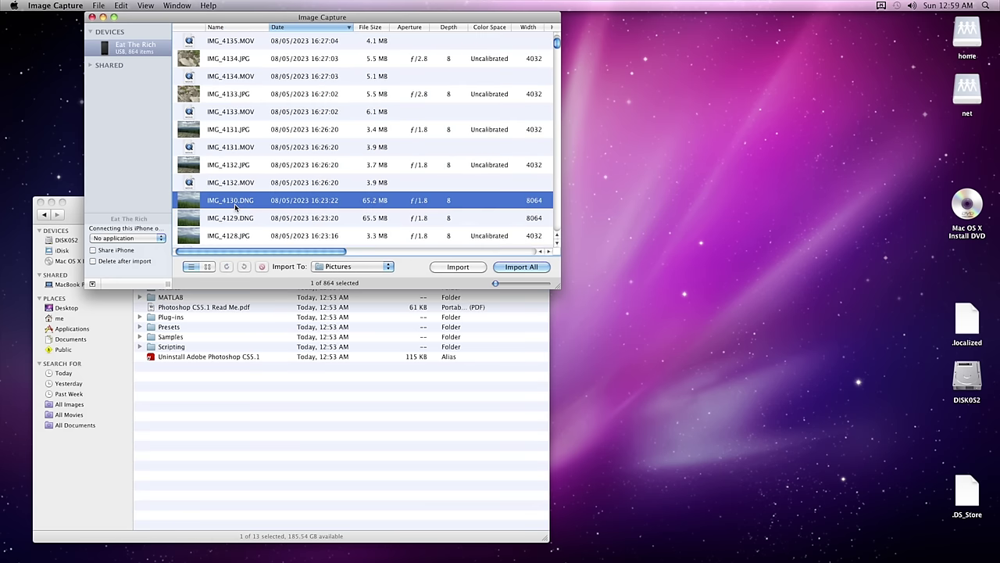
{"action": "left_click", "coordinate": [458, 267]}
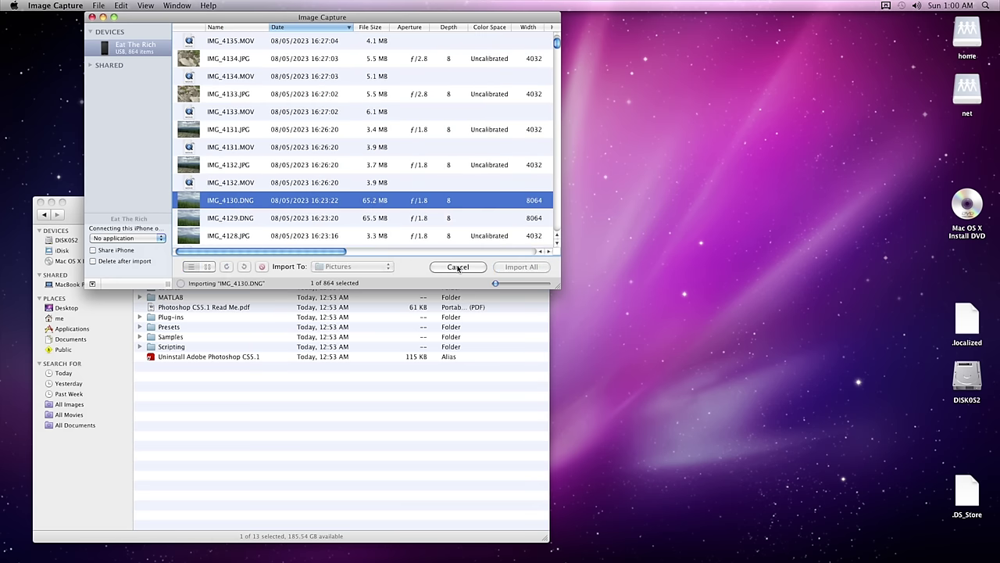
{"action": "left_click", "coordinate": [482, 400]}
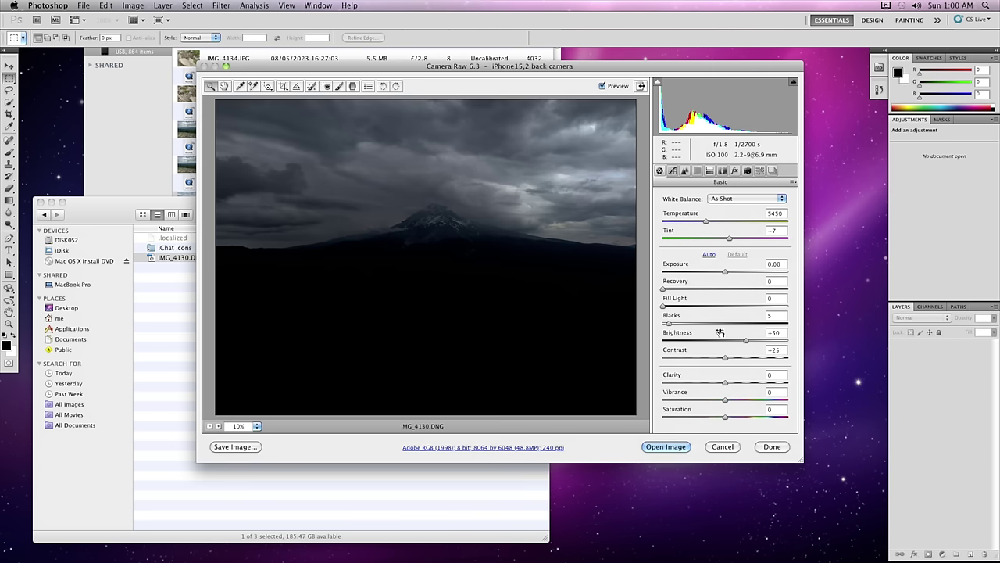
In Camera Raw, set Exposure to about +2.55 and Recovery to 22, and deepen the darkest tones slightly
{"action": "left_click_drag", "start_coordinate": [726, 272], "coordinate": [765, 271]}
{"action": "left_click", "coordinate": [760, 272]}
{"action": "left_click_drag", "start_coordinate": [663, 289], "coordinate": [695, 291]}
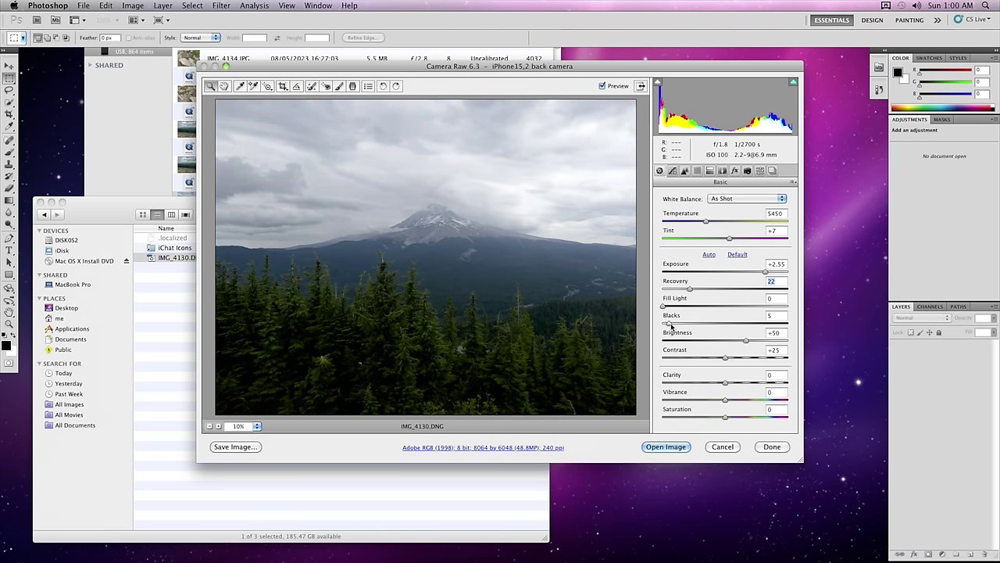
{"action": "left_click_drag", "start_coordinate": [671, 326], "coordinate": [677, 325]}
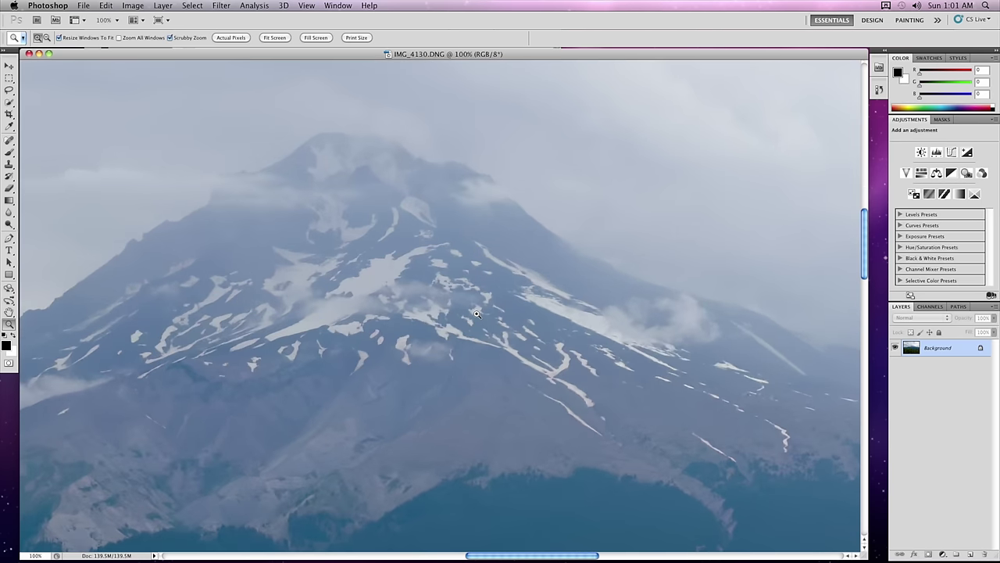
{"action": "scroll", "coordinate": [477, 313], "scroll_direction": "down", "scroll_amount": 10}
{"action": "scroll", "coordinate": [477, 313], "scroll_direction": "left", "scroll_amount": 3}
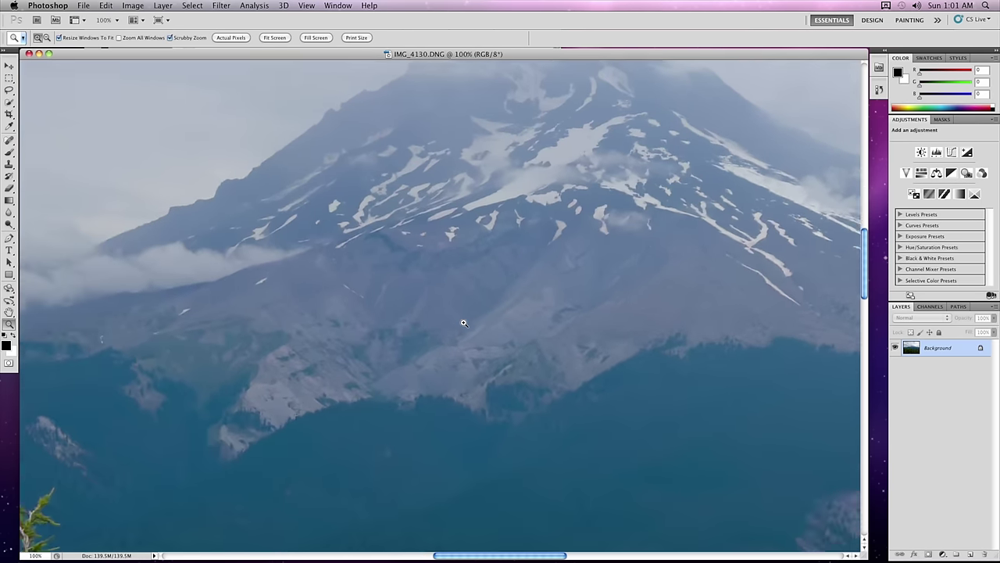
{"action": "scroll", "coordinate": [463, 322], "scroll_direction": "down", "scroll_amount": 8}
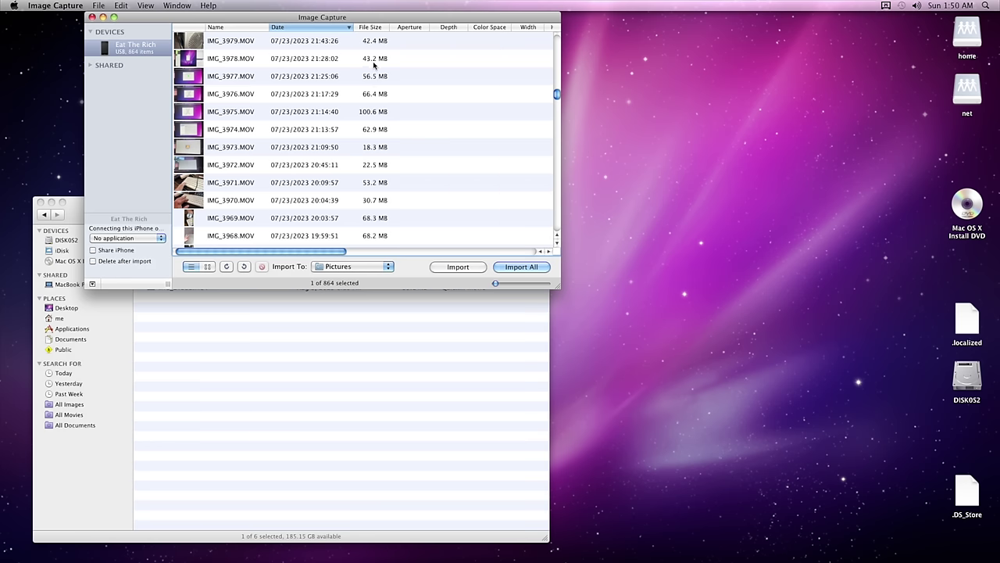
Import IMG_3978.MOV into Pictures and open it from Finder to play in QuickTime Player
{"action": "left_click", "coordinate": [374, 62]}
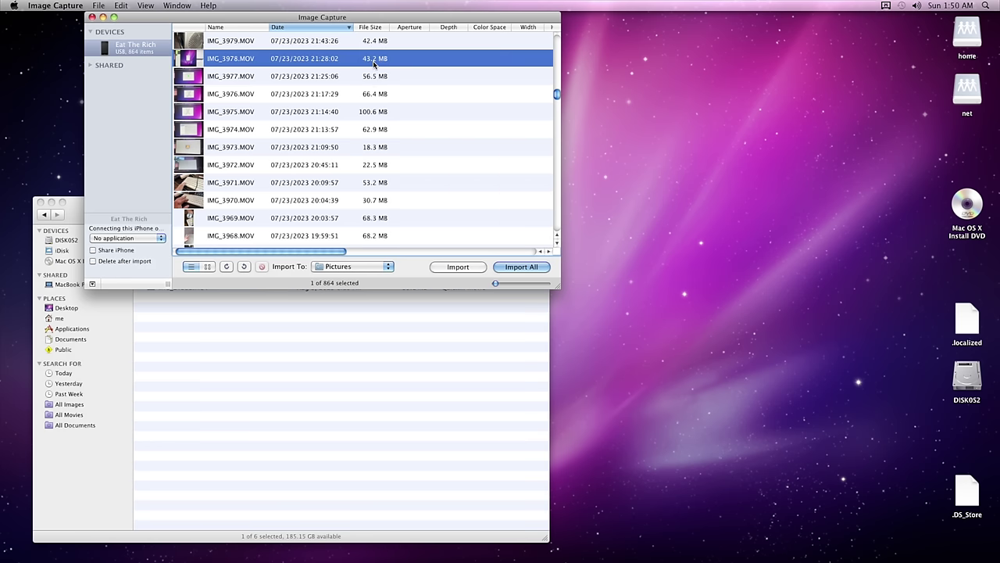
{"action": "left_click", "coordinate": [462, 268]}
{"action": "left_click", "coordinate": [428, 390]}
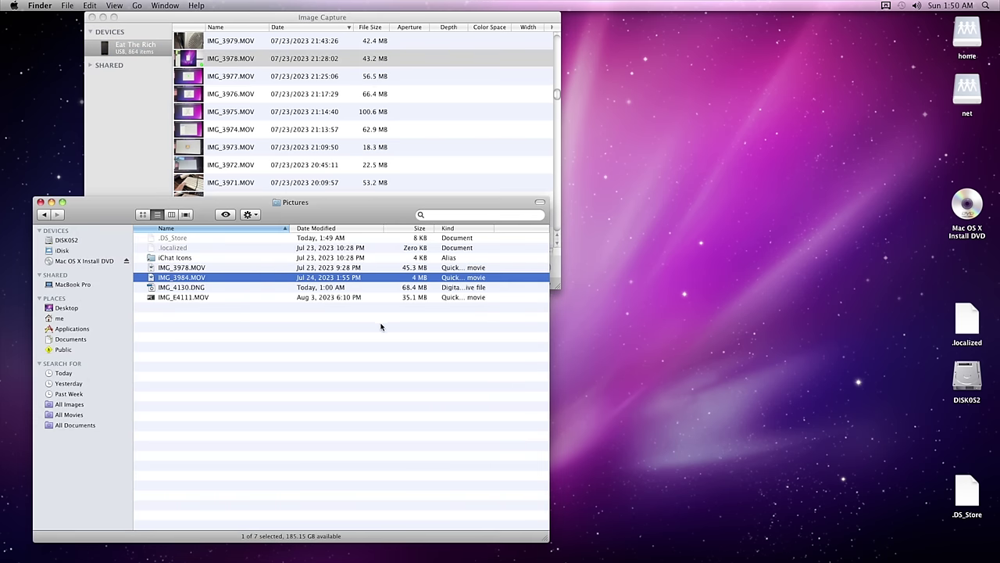
{"action": "left_click", "coordinate": [357, 269]}
{"action": "double_click", "coordinate": [358, 269]}
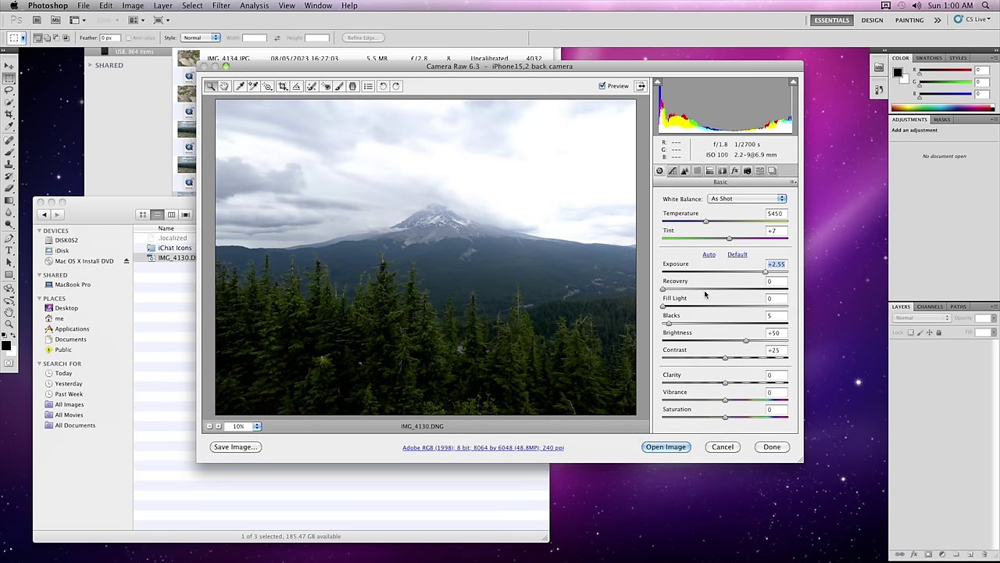
Raise Camera Raw Recovery to 22 to bring back detail in the overexposed sky
{"action": "left_click_drag", "start_coordinate": [669, 288], "coordinate": [692, 290]}
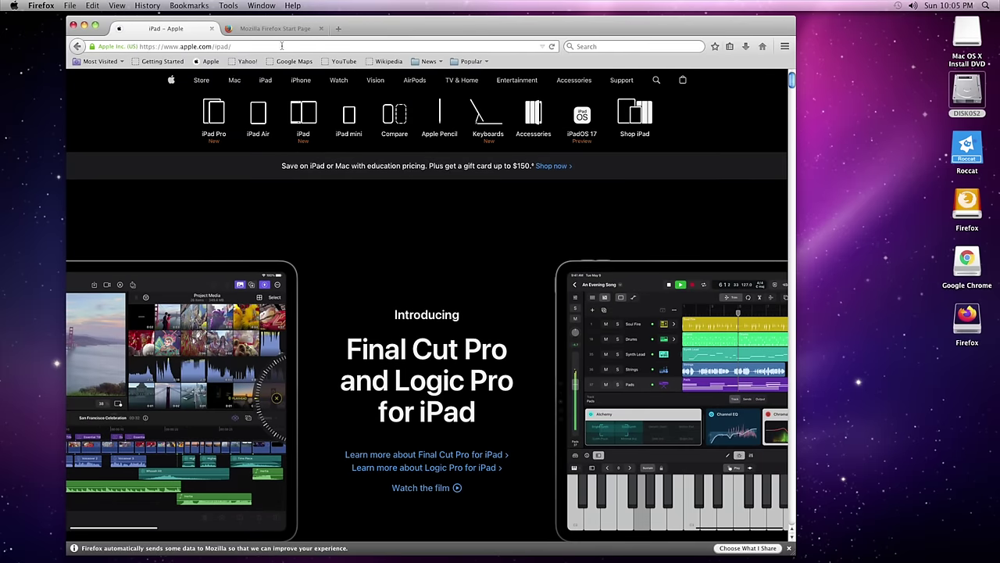
Select the apple.com/ipad address in Firefox's address bar so it can be replaced
{"action": "left_click", "coordinate": [281, 46]}
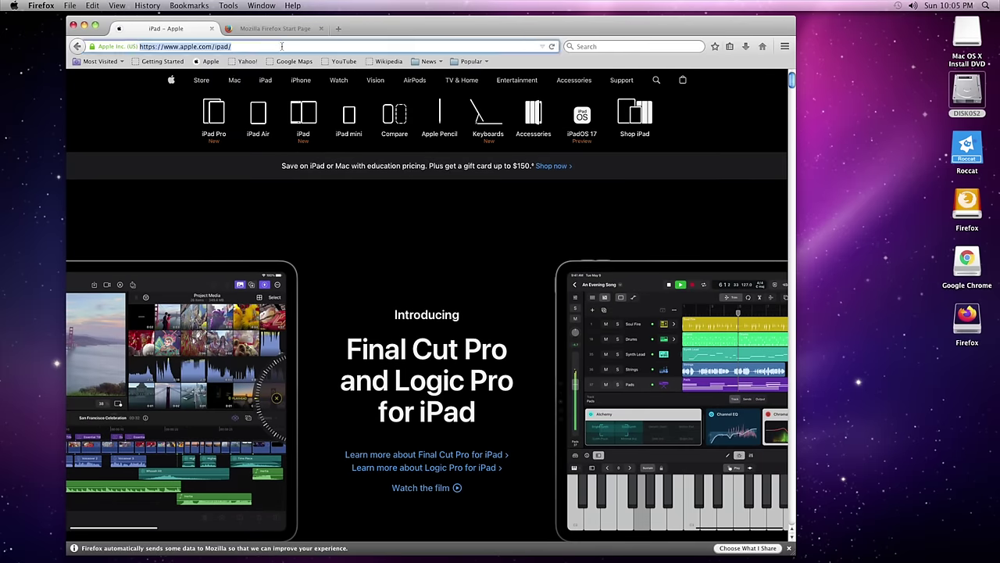